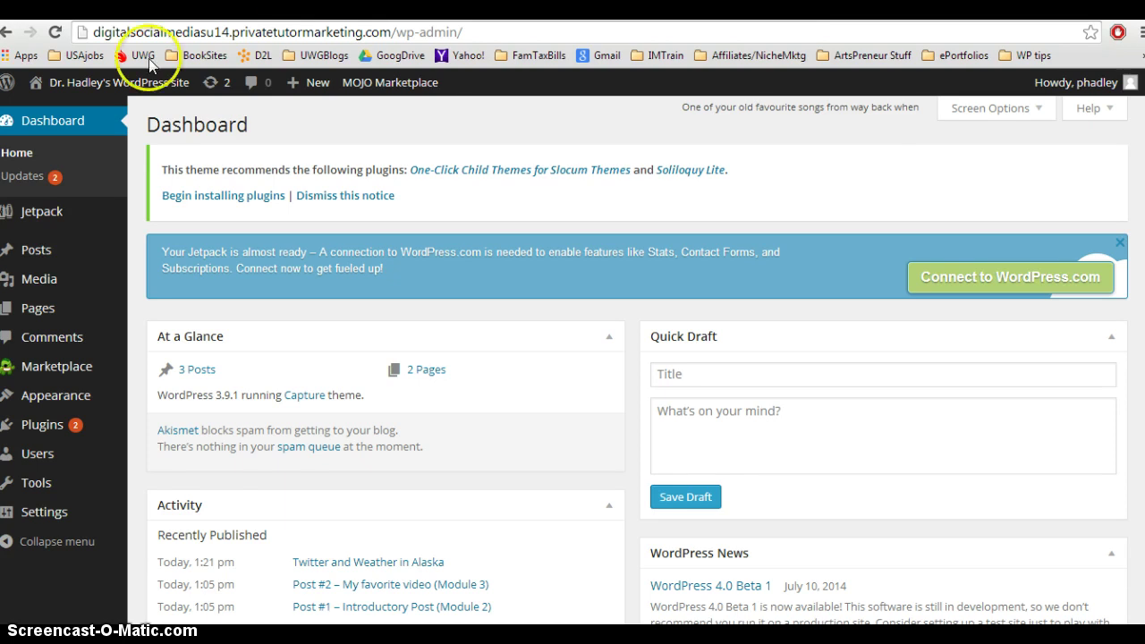
Step: Open the installed themes page and look through the available themes and the option for adding a new one
mouse_move(122, 86)
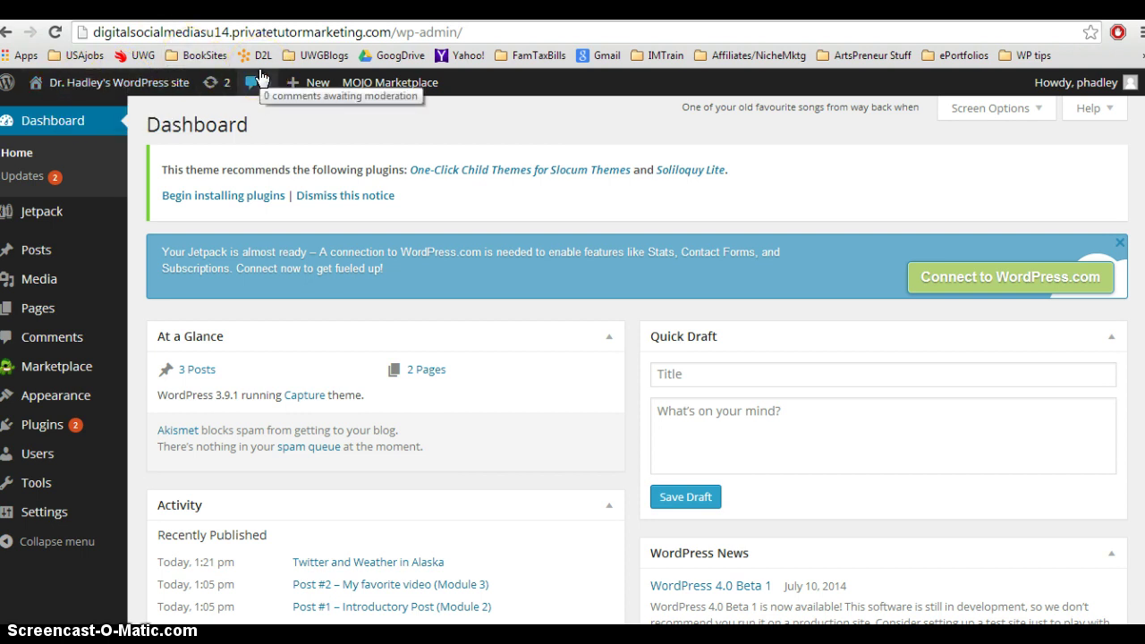
mouse_move(78, 397)
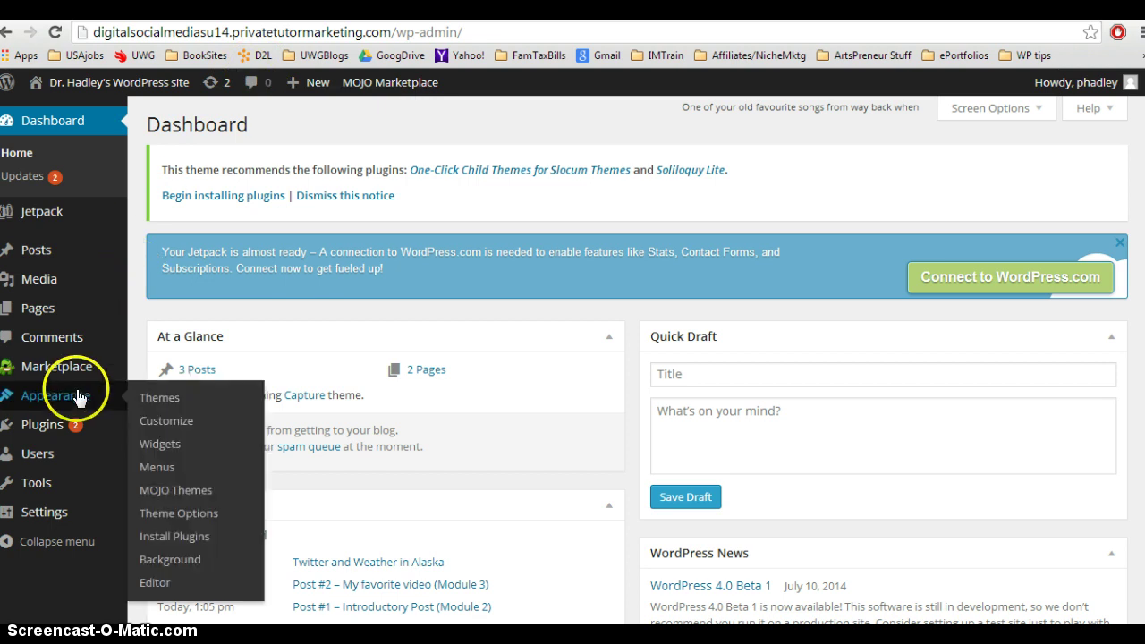
click(141, 398)
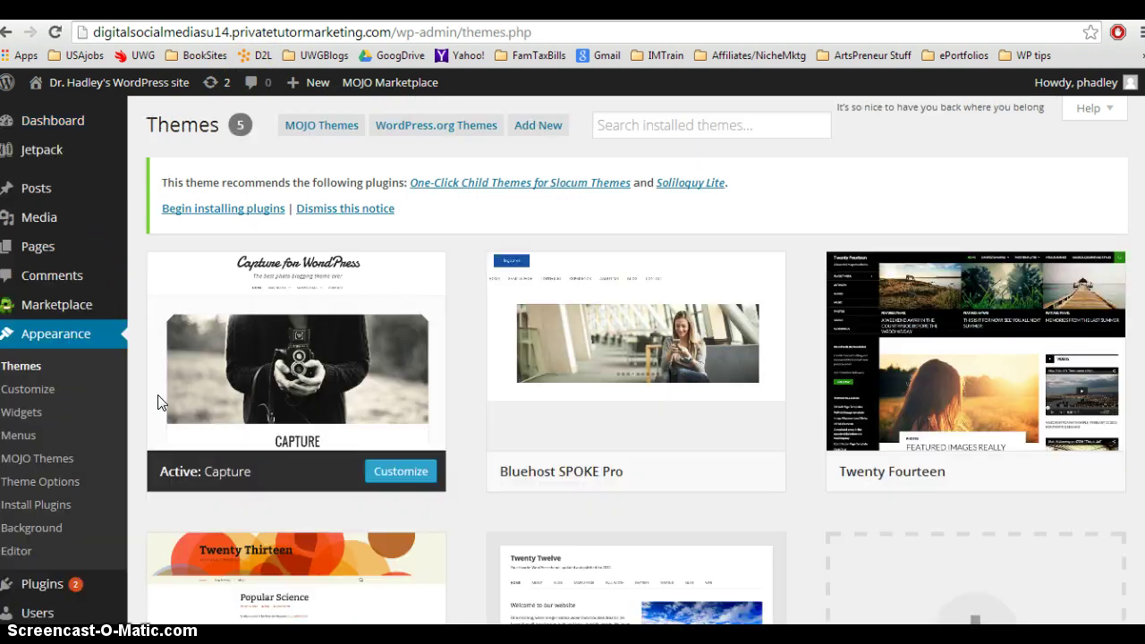
click(366, 369)
scroll(572, 358, down, 2)
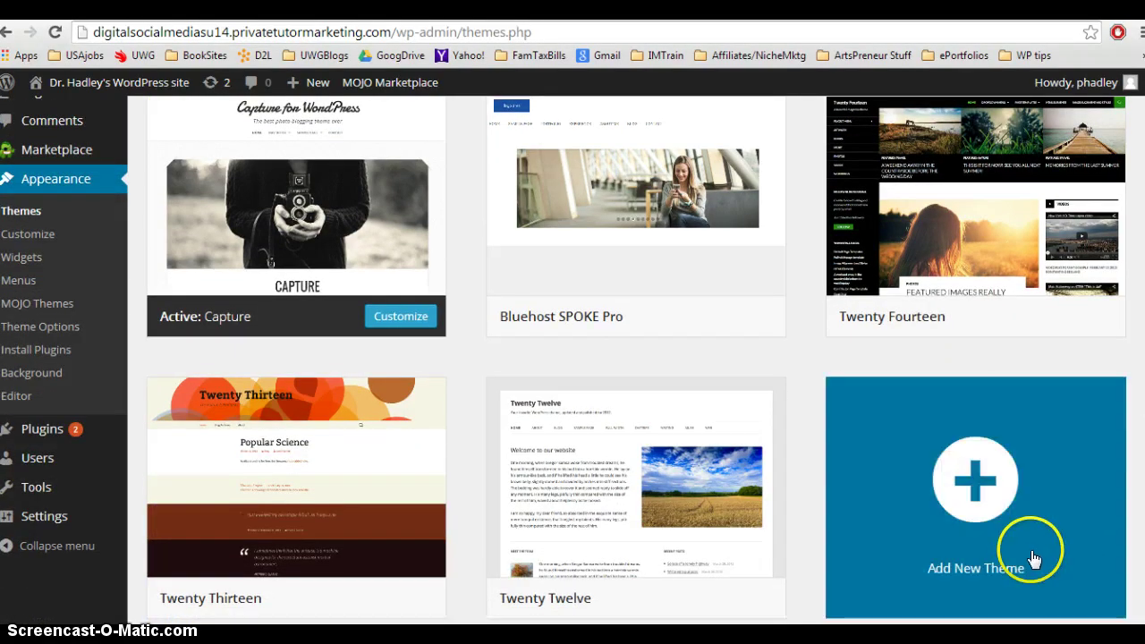
click(1030, 558)
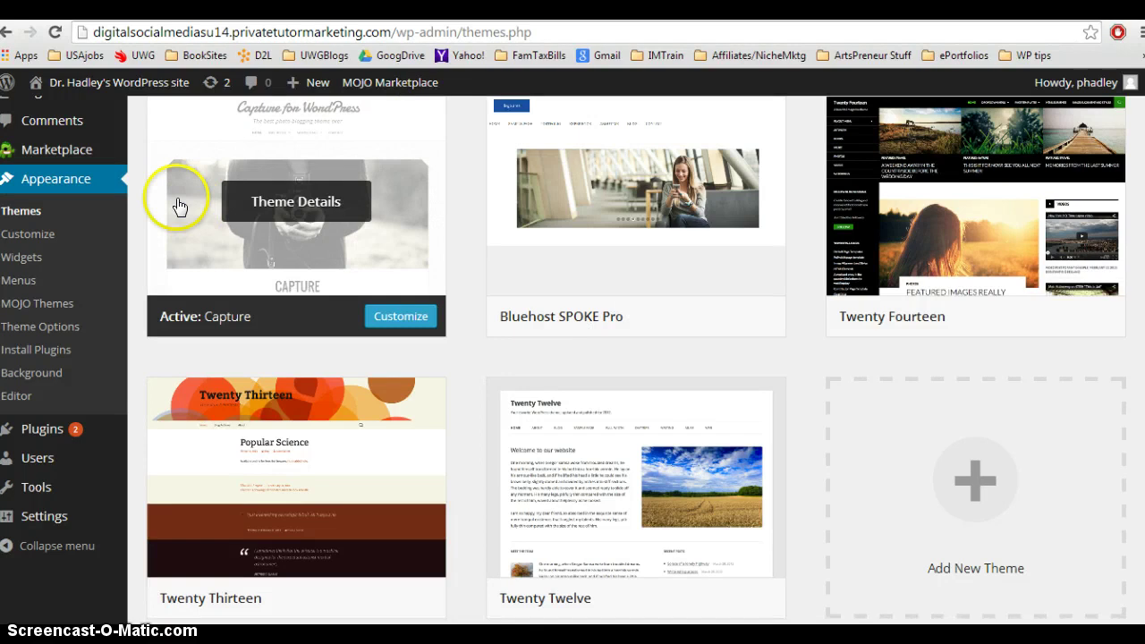
mouse_move(163, 94)
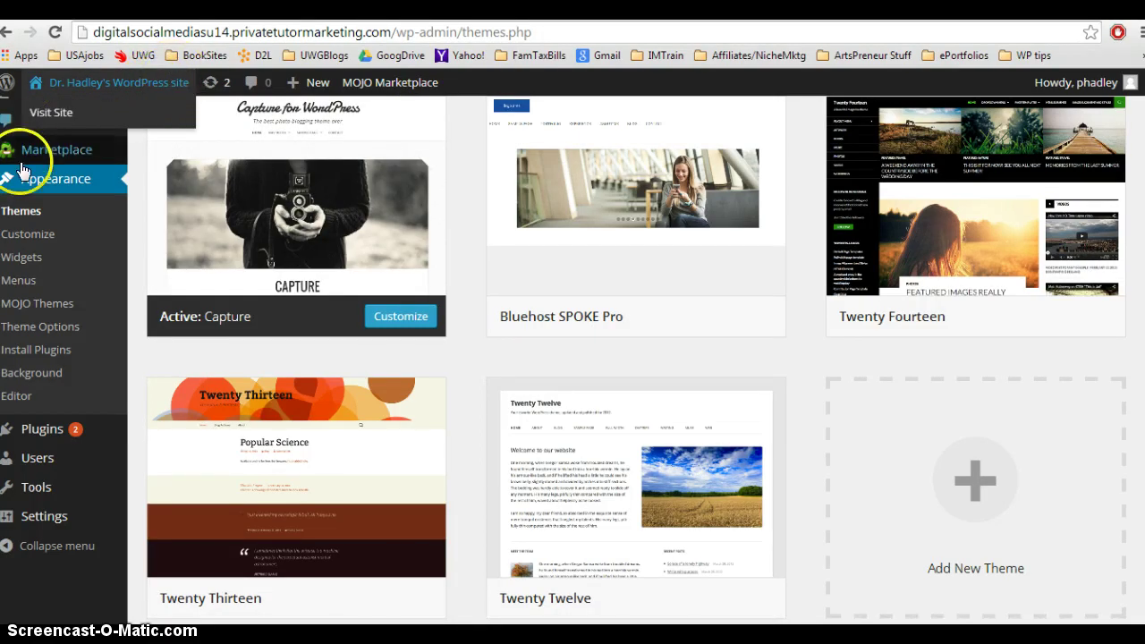
click(90, 177)
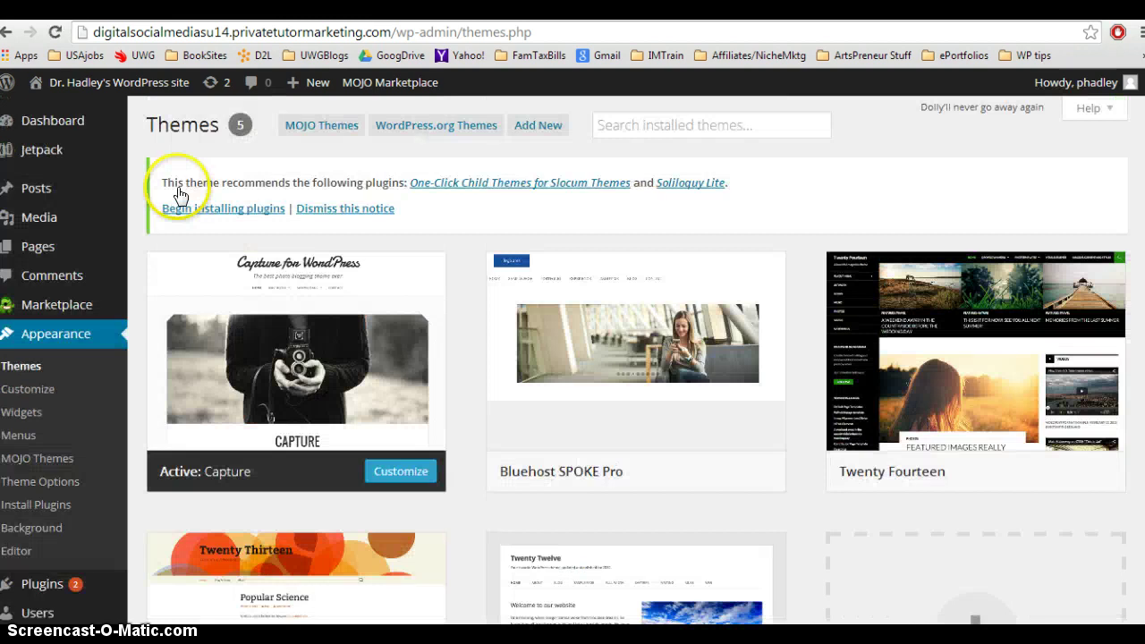
Step: View the live site's home page and return to the admin dashboard
mouse_move(103, 82)
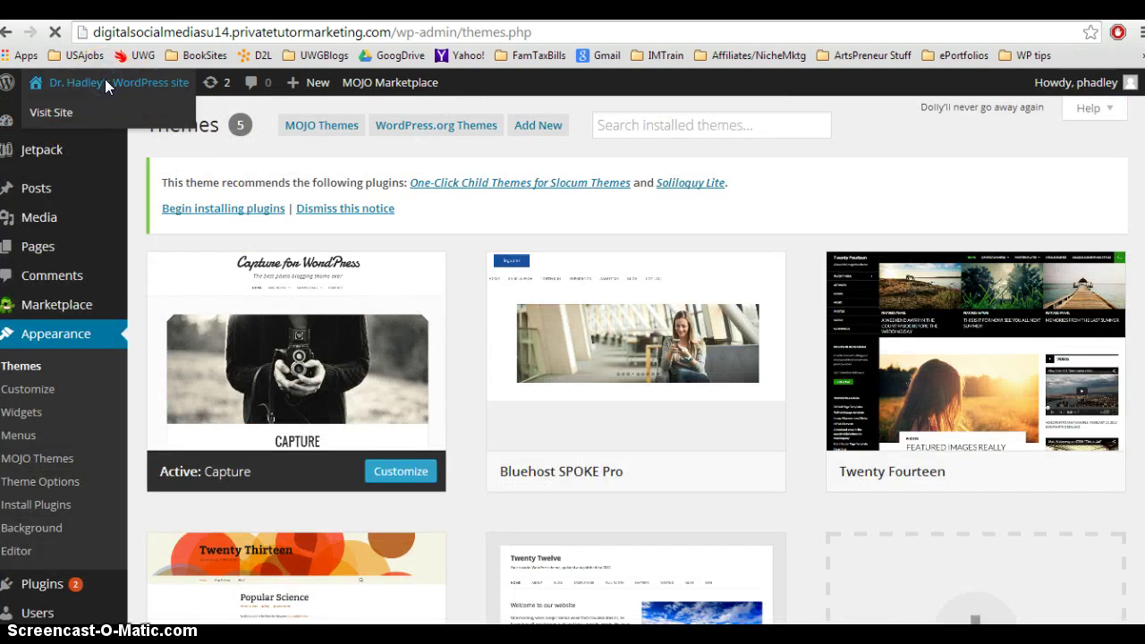
click(72, 122)
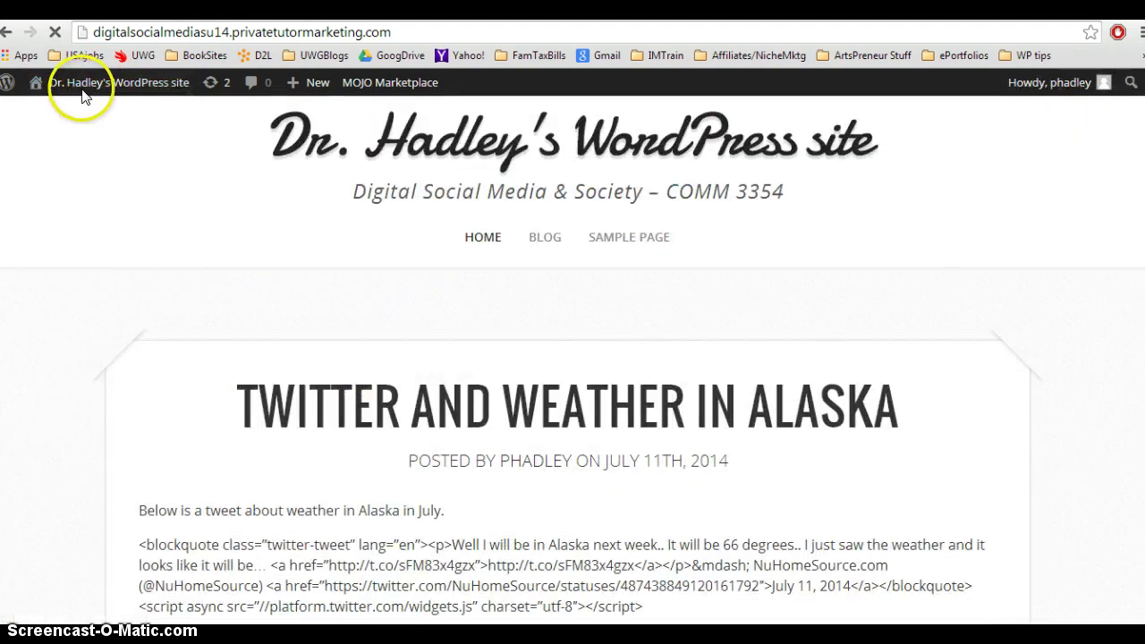
mouse_move(107, 81)
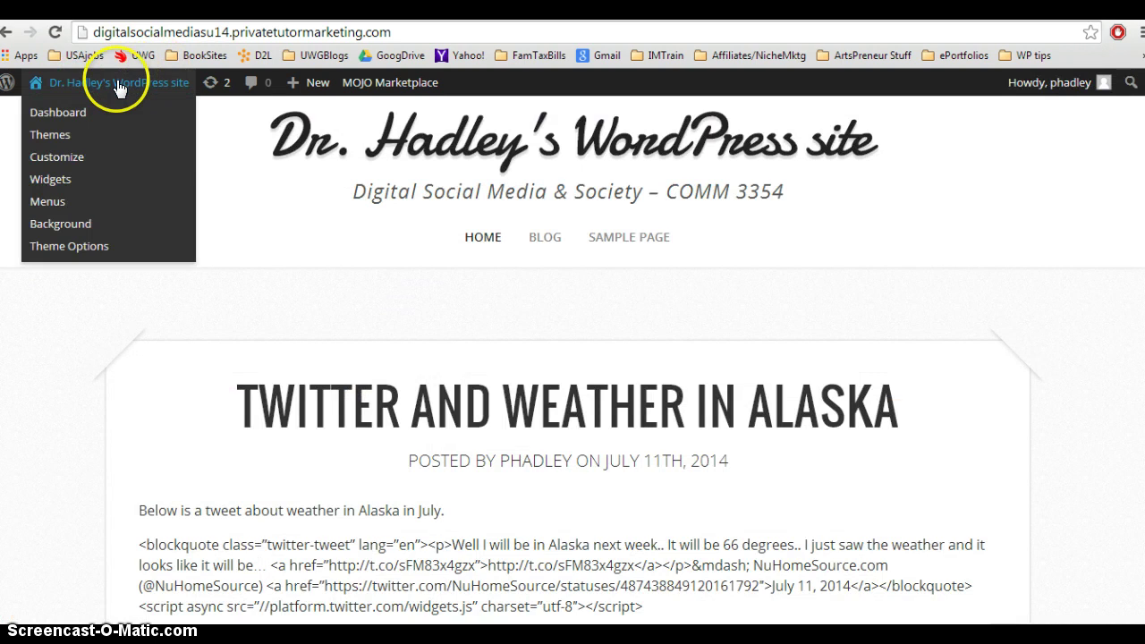
click(79, 113)
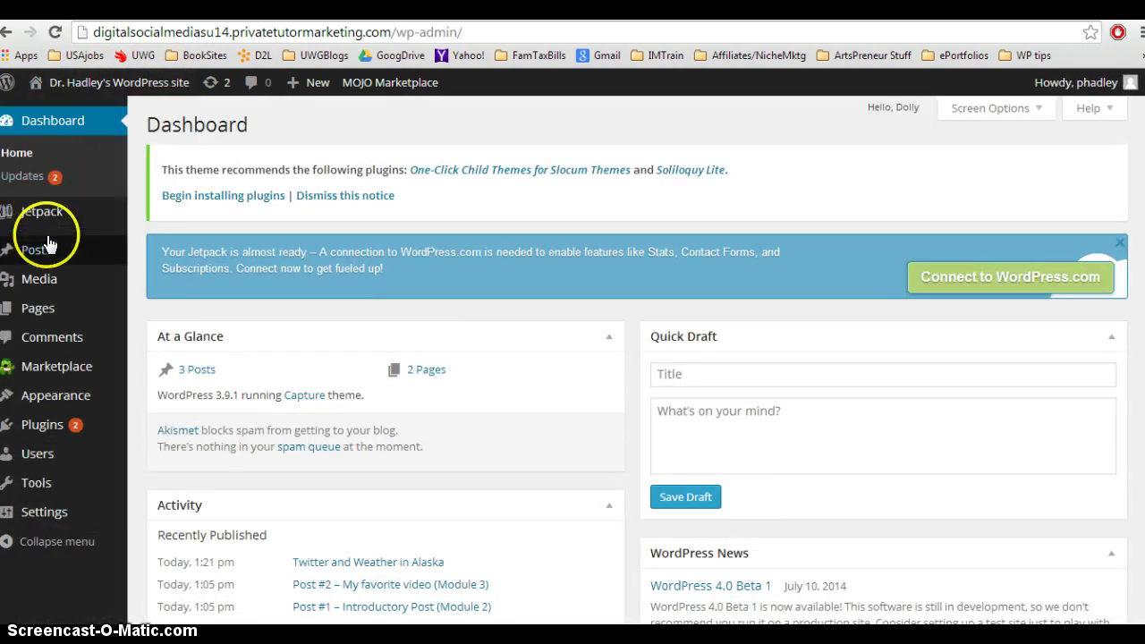
Step: Create a new post and title it "Introductory Post"
mouse_move(63, 255)
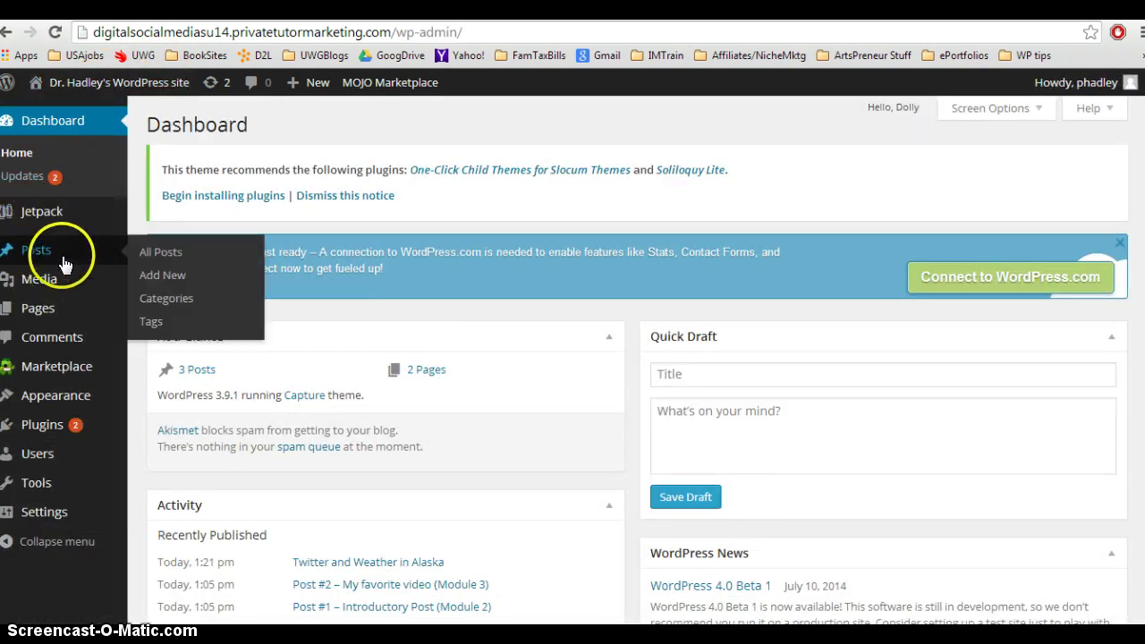
click(182, 276)
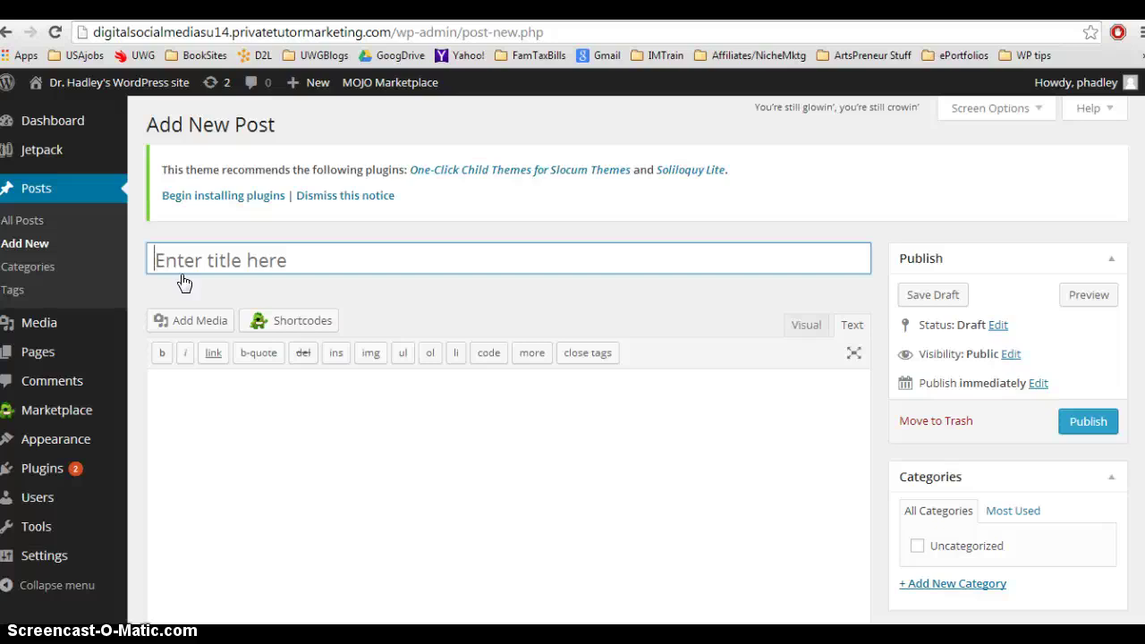
text(Introe)
key(BackSpace)
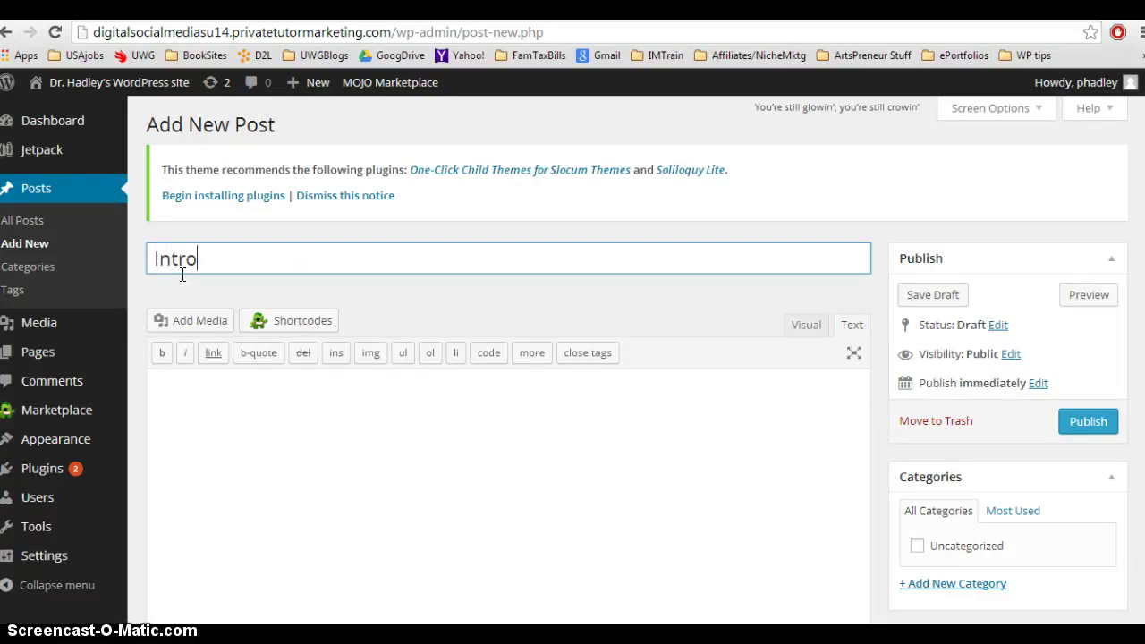
text(ductory Post)
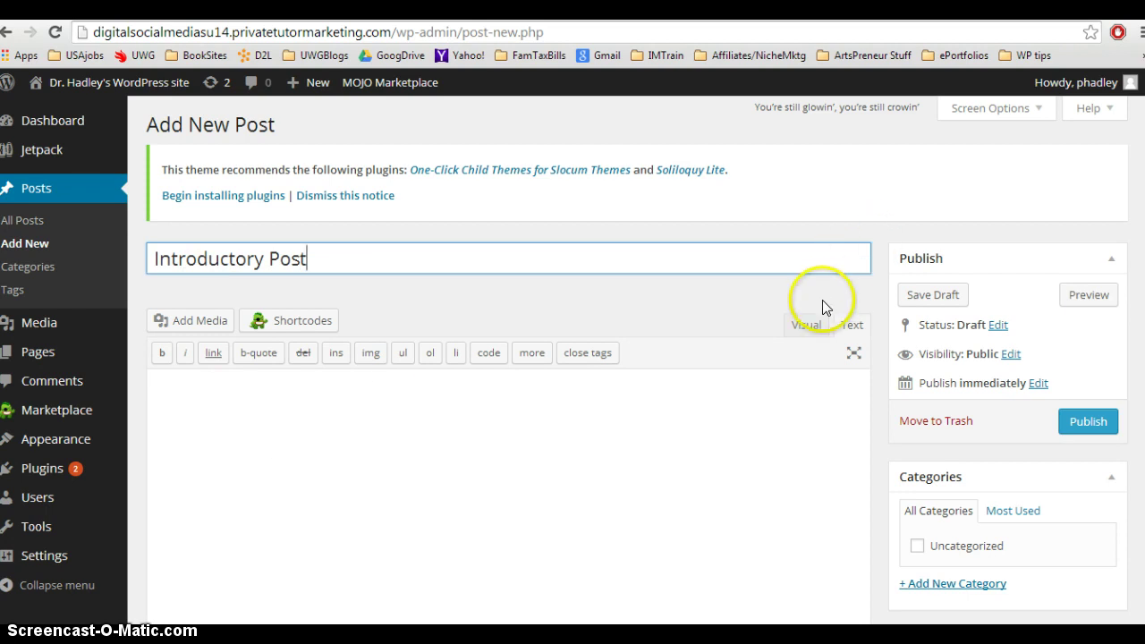
Step: Compare the post editor's Visual and Text modes, leaving Visual mode active with the cursor in the post body
click(808, 325)
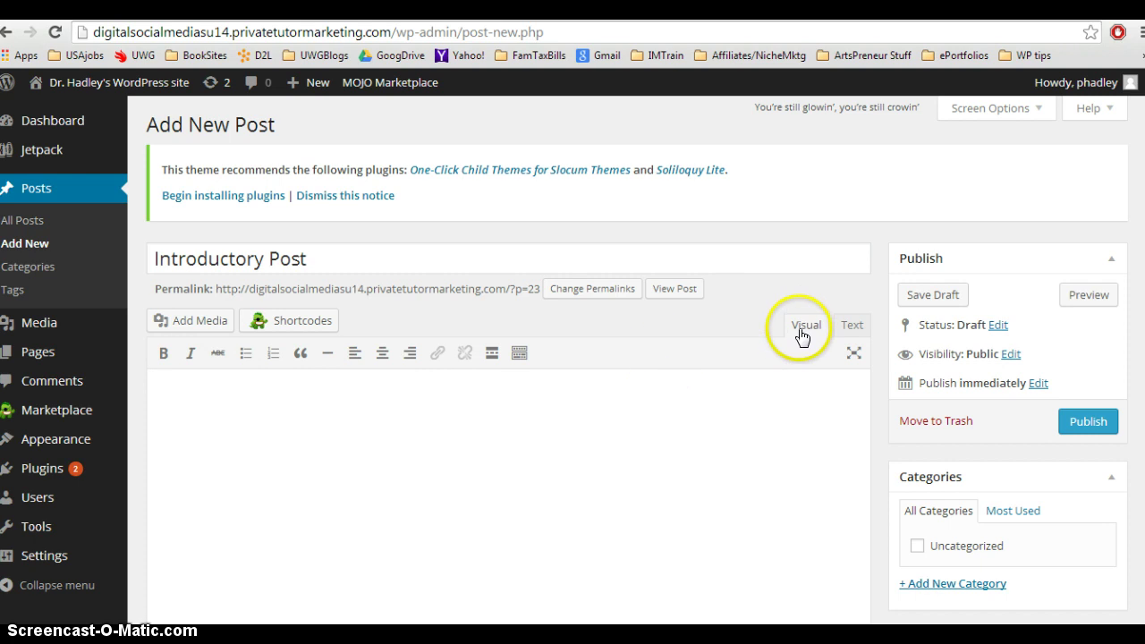
click(853, 326)
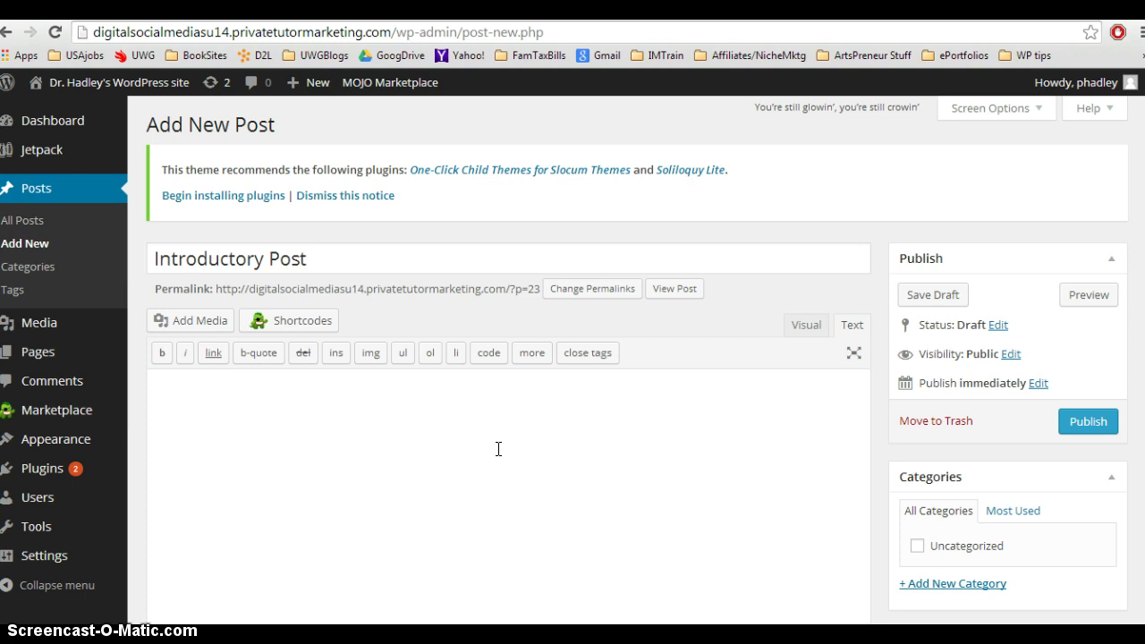
click(809, 326)
click(696, 530)
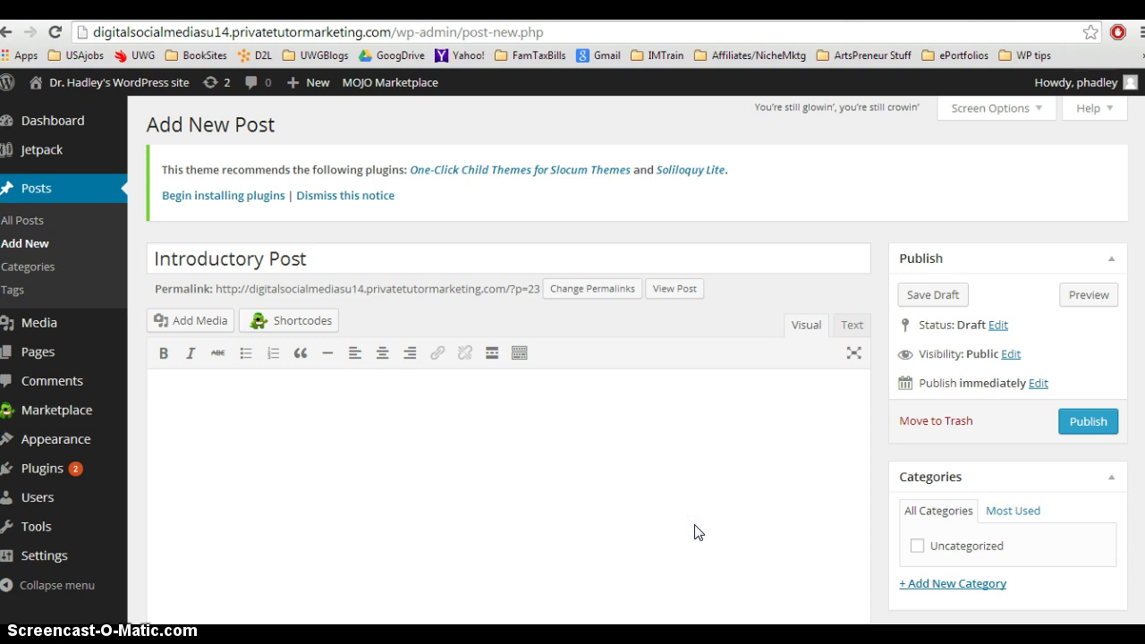
Step: Write the post body, stating the author's name followed by "I teach COMM 3354 - Digital Social Media and Society."
text(My name is Dr. Hadley.  )
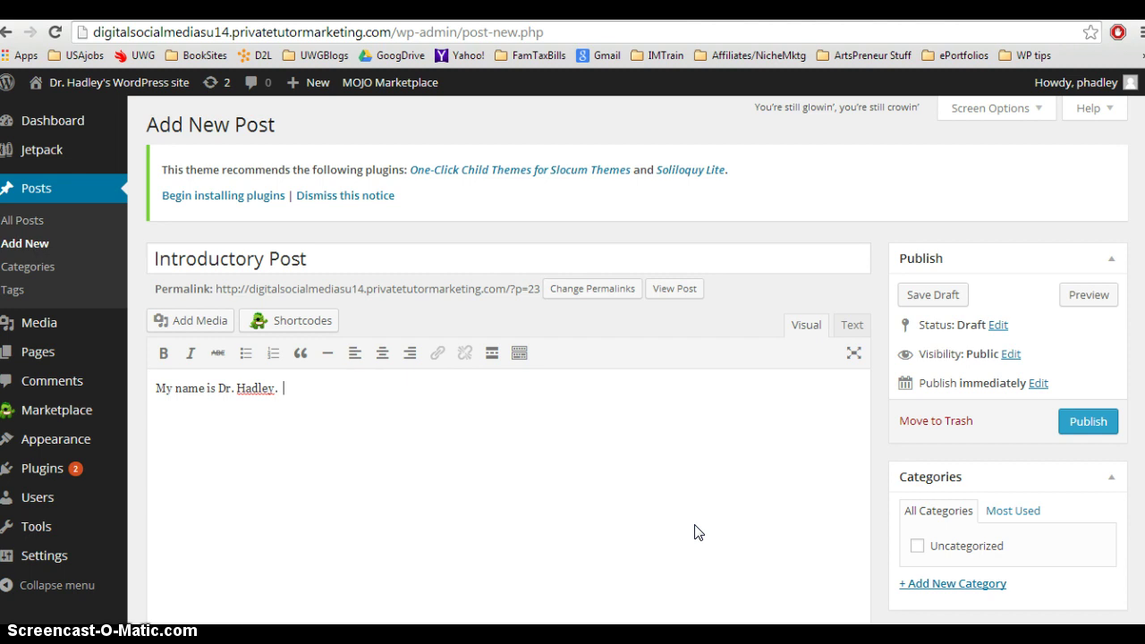
text(I teach COMM 3354)
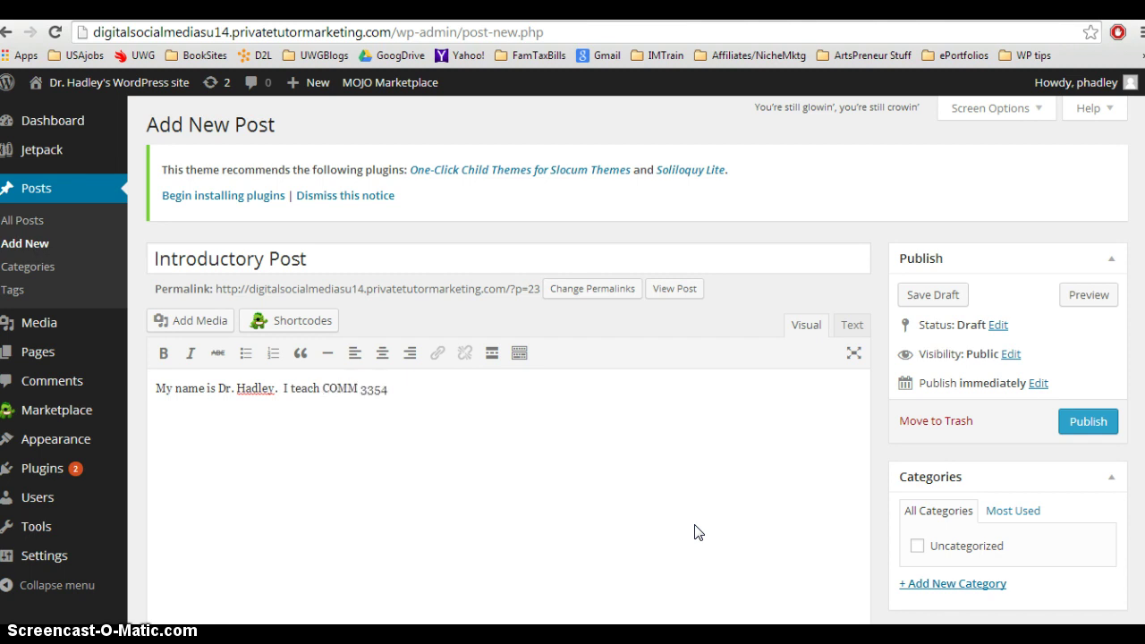
text( - Digital )
text(Socie)
text(l Media and)
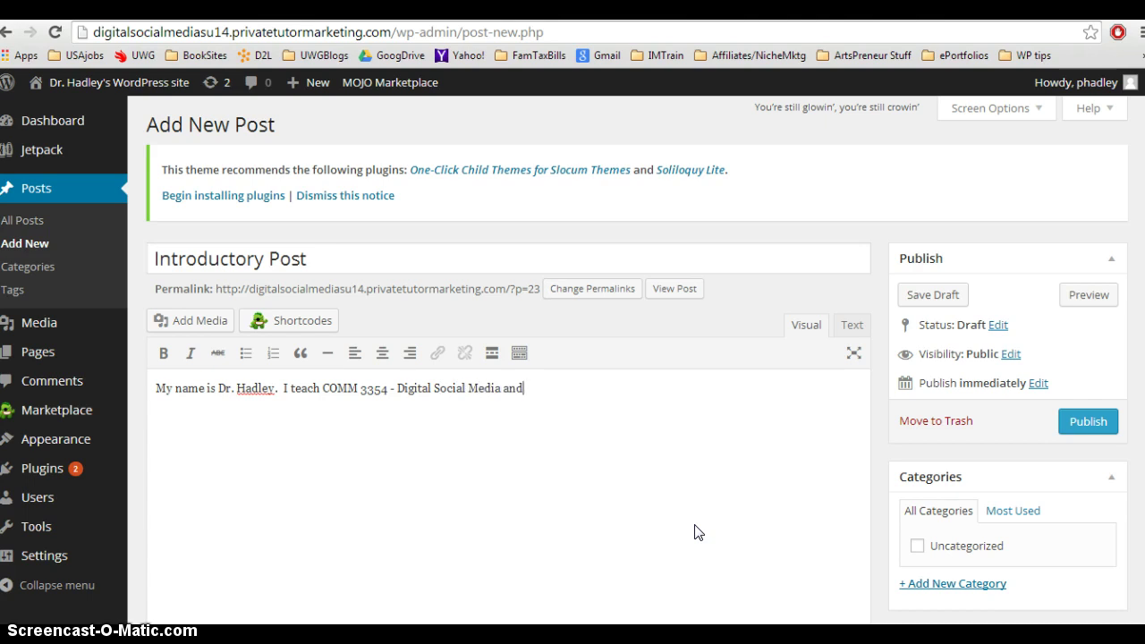
text( Society.)
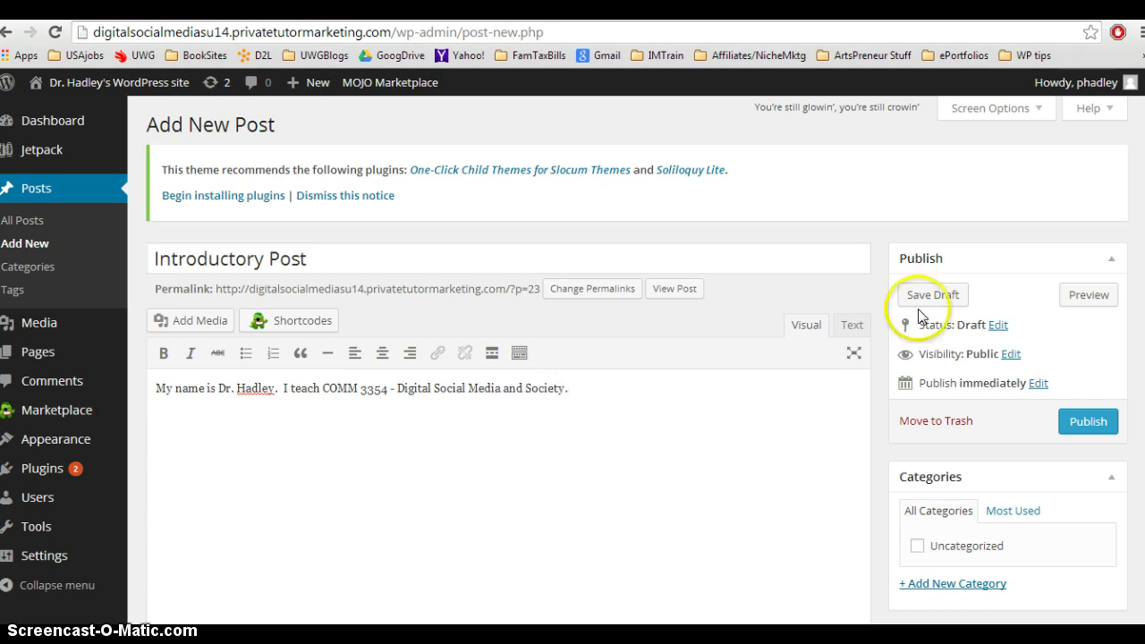
Step: Publish the introductory post and view it on the live site
click(1086, 429)
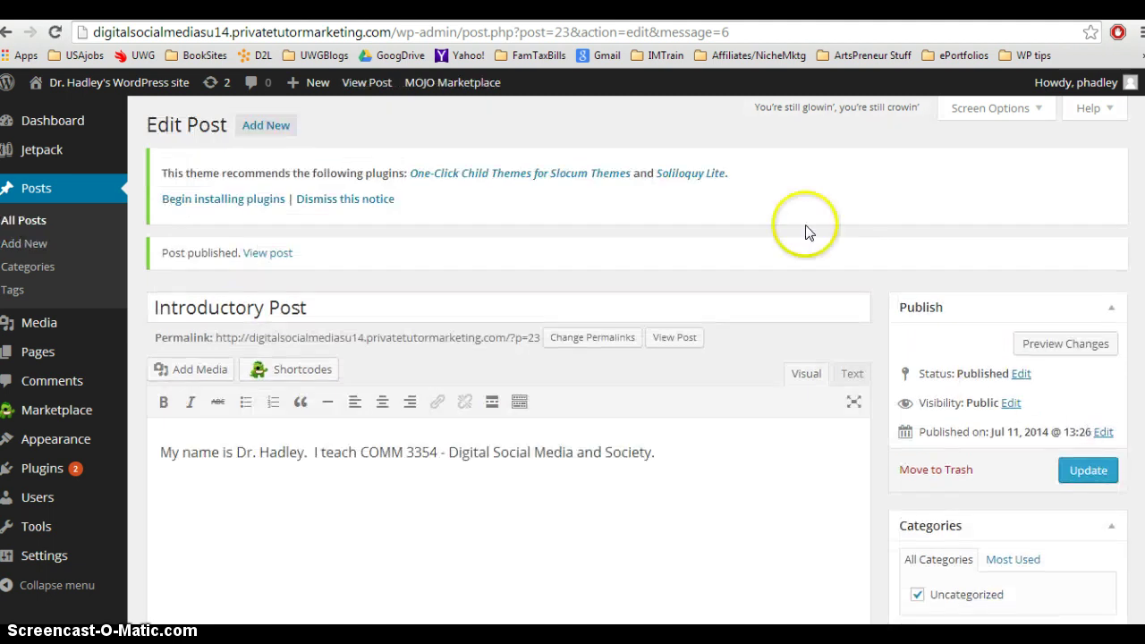
click(675, 340)
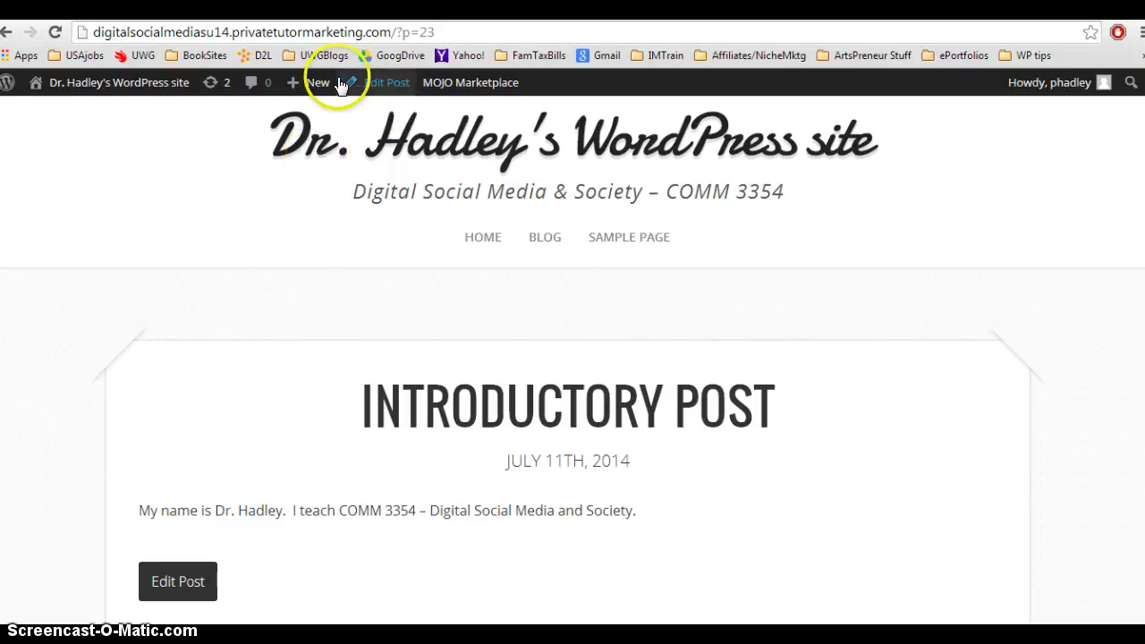
Step: Create another new post and title it "My Favorite YouTube video - Dropbox"
mouse_move(311, 93)
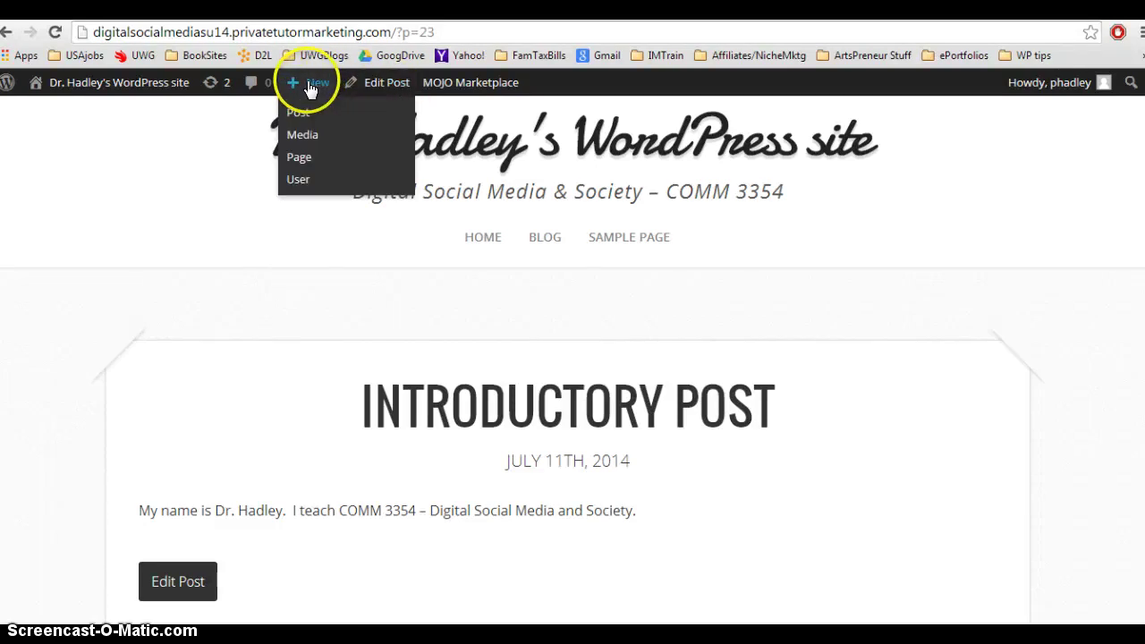
click(299, 113)
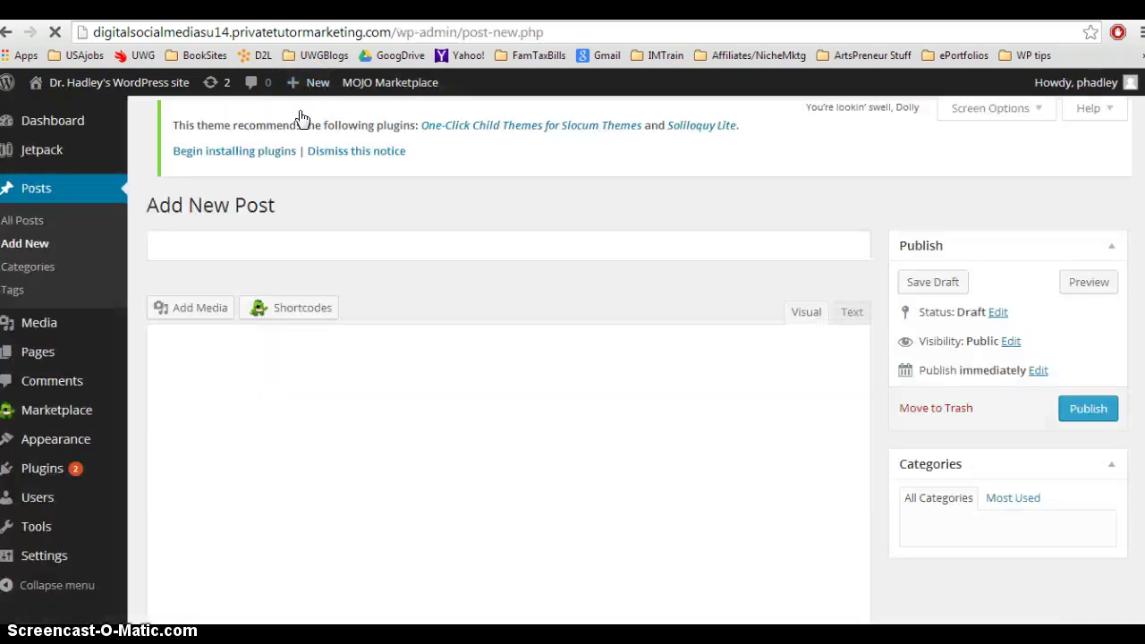
click(200, 259)
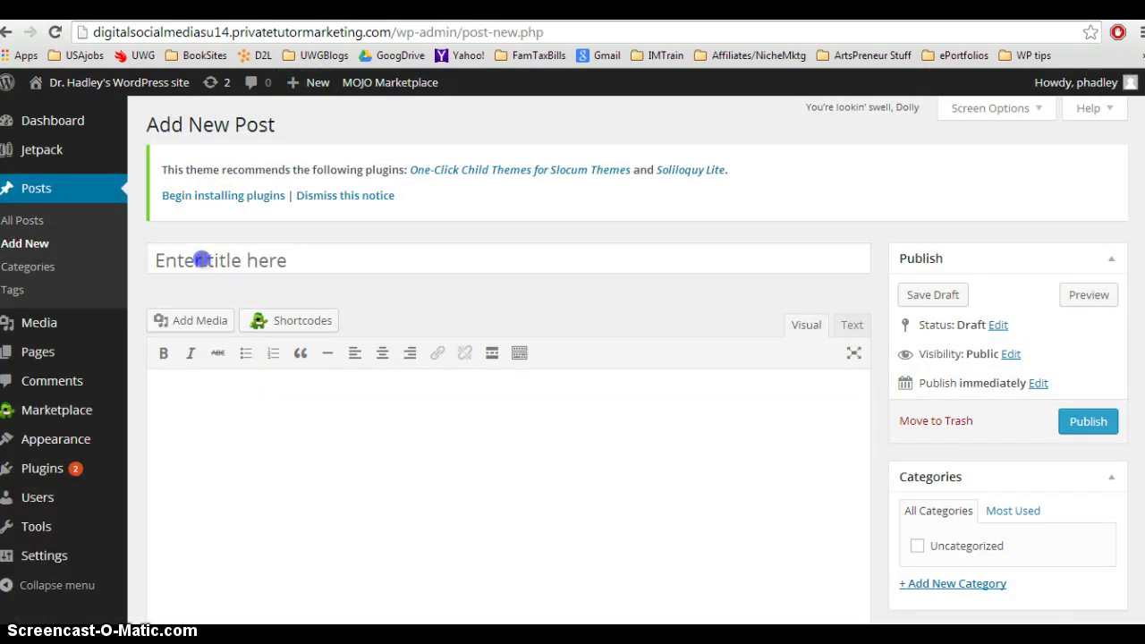
text(You)
key(BackSpace)
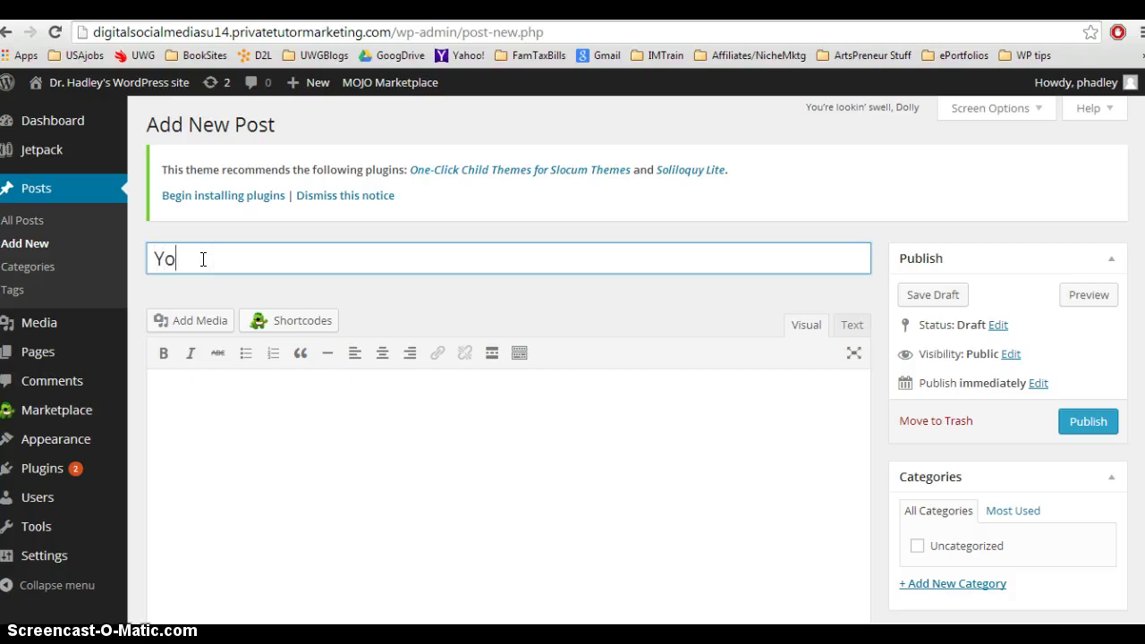
key(BackSpace)
key(BackSpace)
text(F)
key(BackSpace)
text(My Favorite YouTube video )
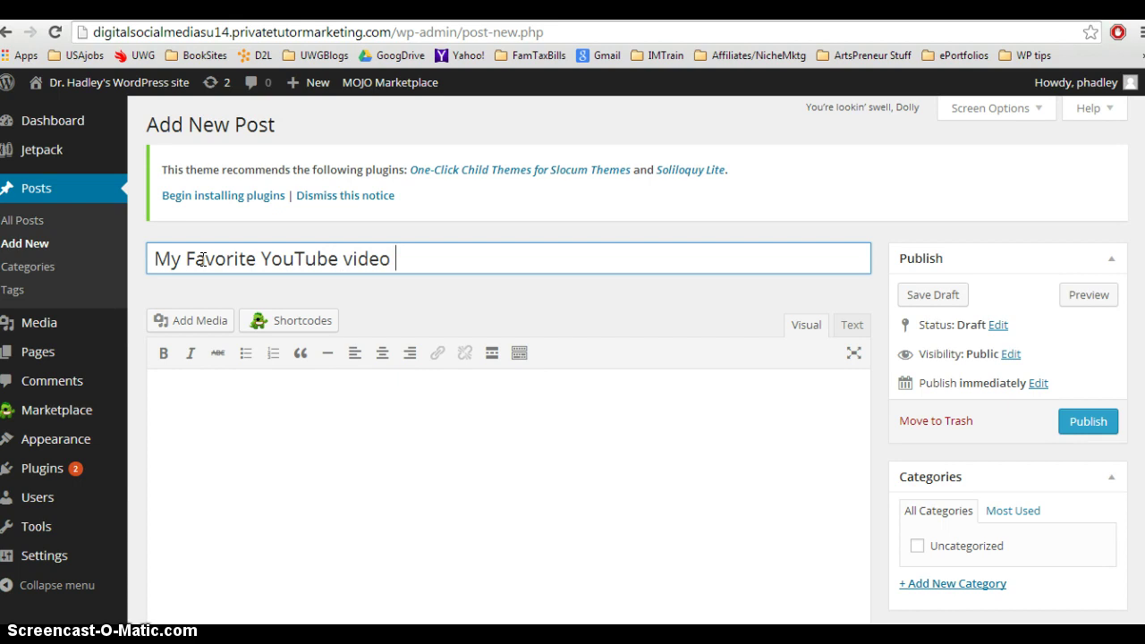
text(- Dropbox)
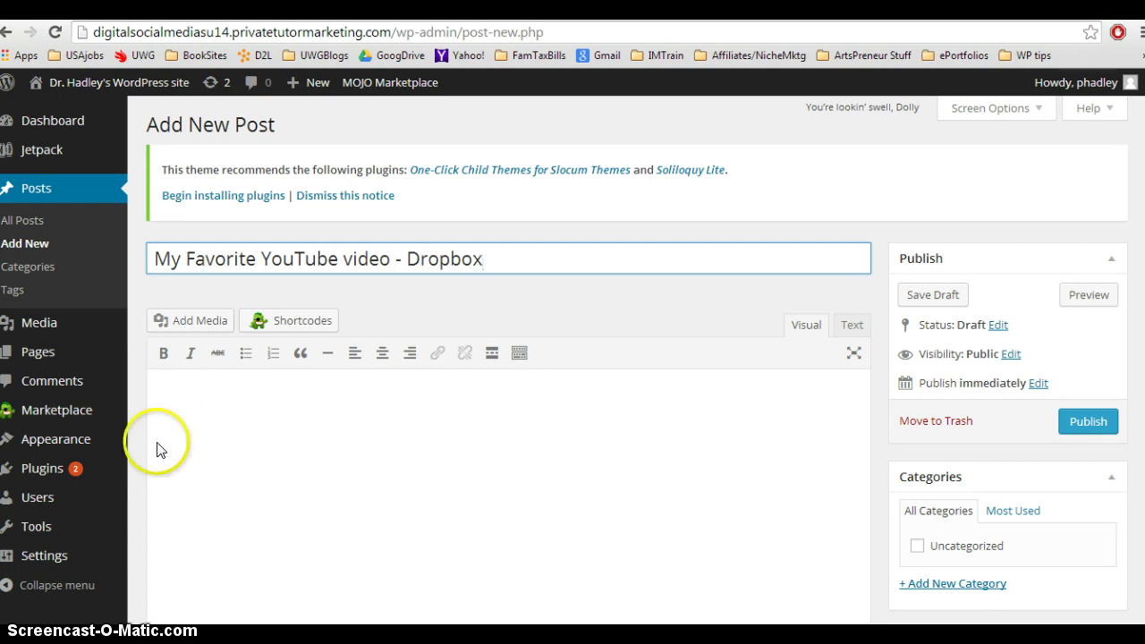
Step: Write "This is my favorite YouTube video." in the post body and start a new line below it
click(223, 429)
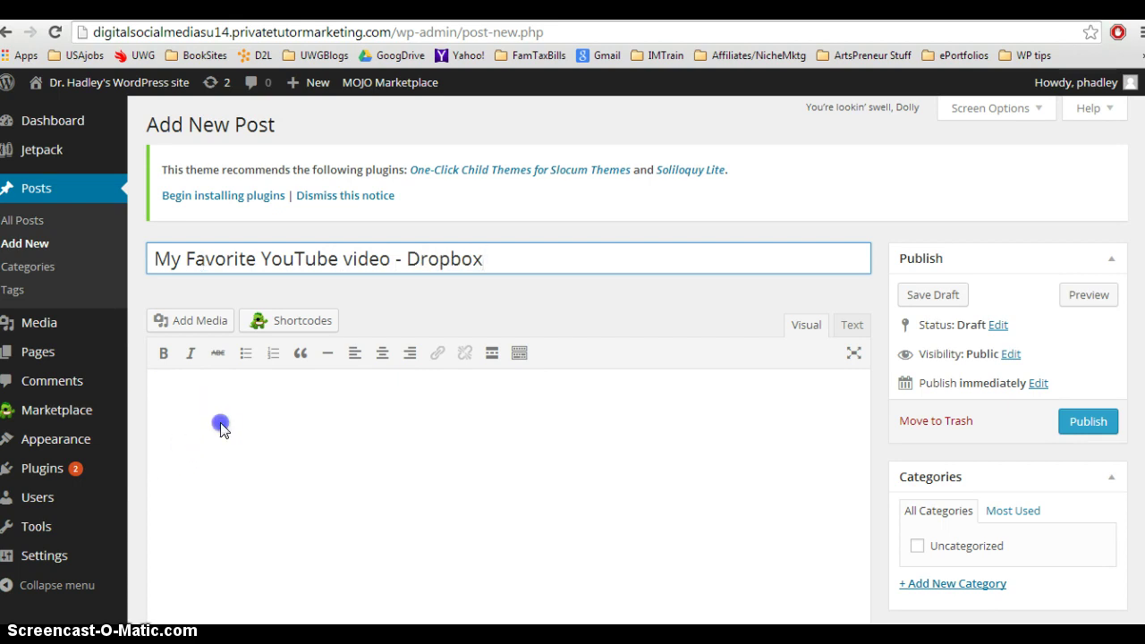
text(This is my favority)
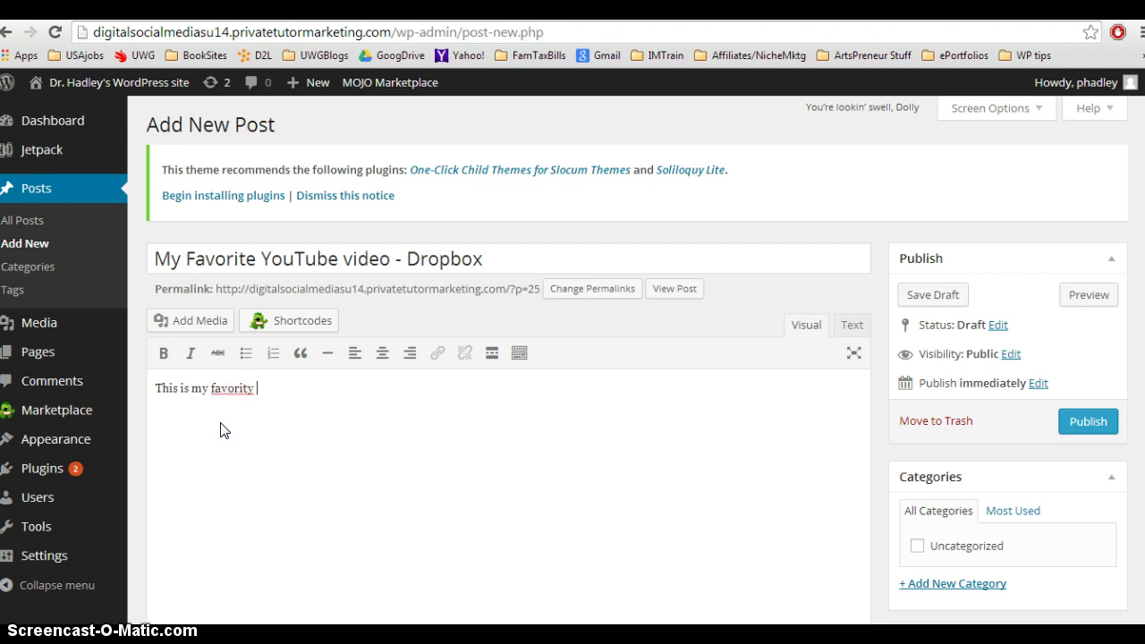
key(BackSpace)
text(e Yout)
key(BackSpace)
text(Tube vido)
text(e)
key(BackSpace)
key(BackSpace)
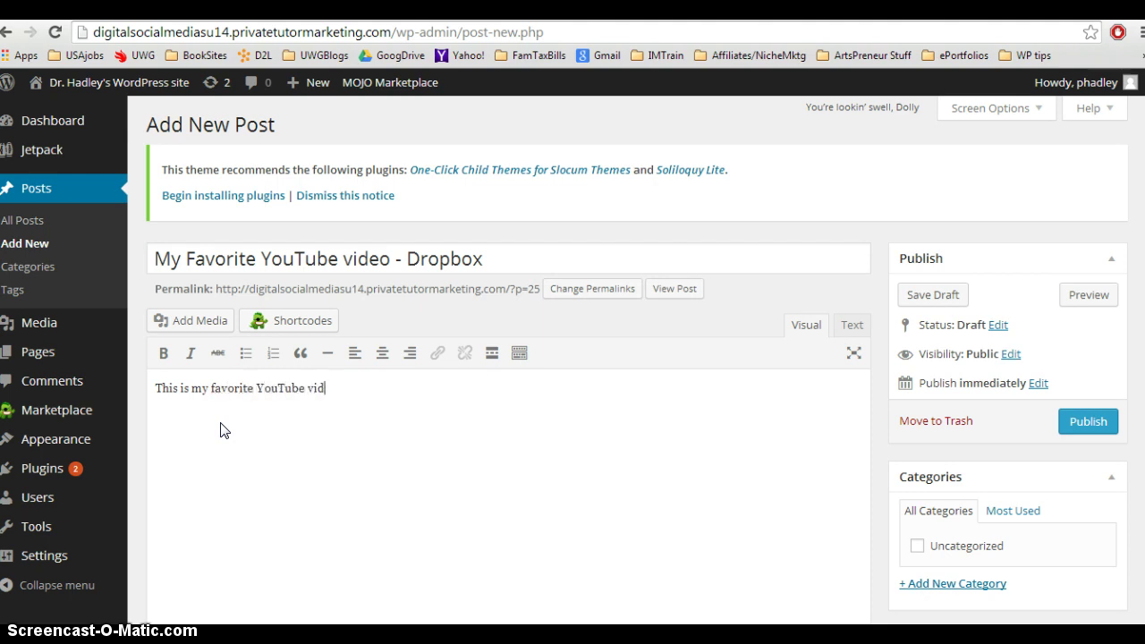
text(eo.)
key(Return)
Step: Switch to YouTube, copy the short share link of the Dropbox Intro Video and paste it below the sentence in the WordPress post
key(ctrl+Tab)
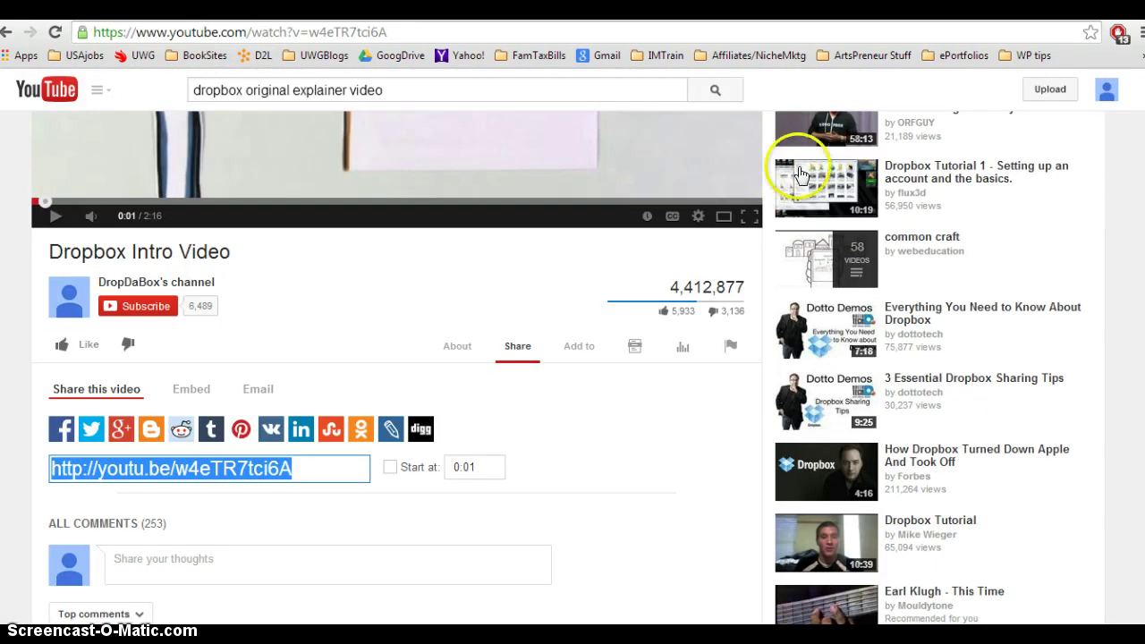
scroll(573, 367, up, 4)
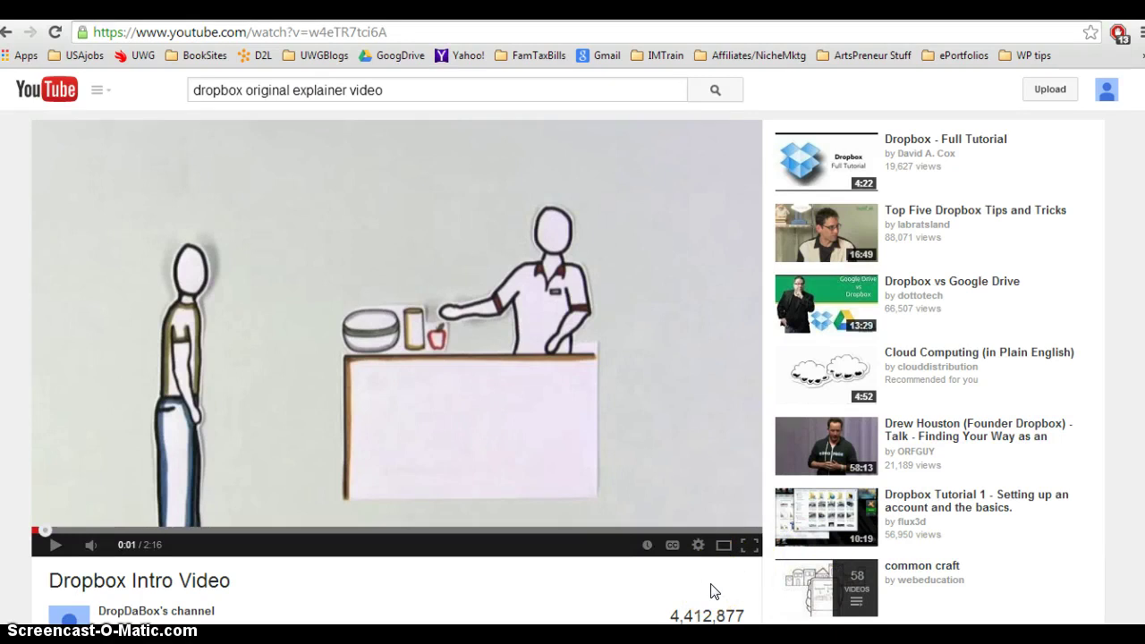
click(1014, 550)
scroll(635, 508, down, 3)
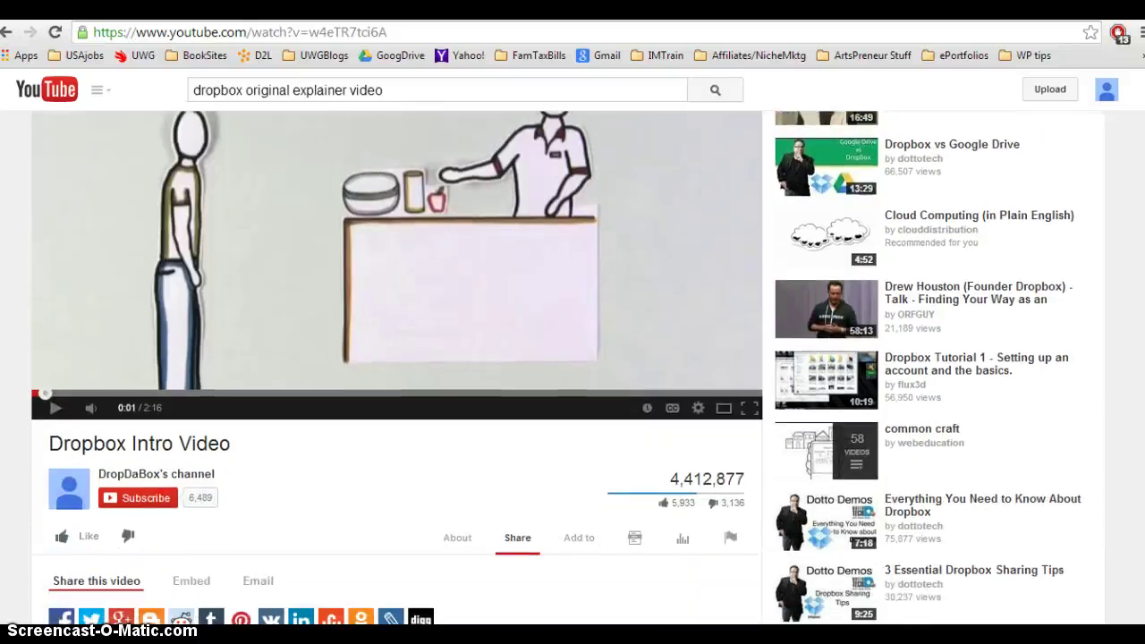
click(636, 509)
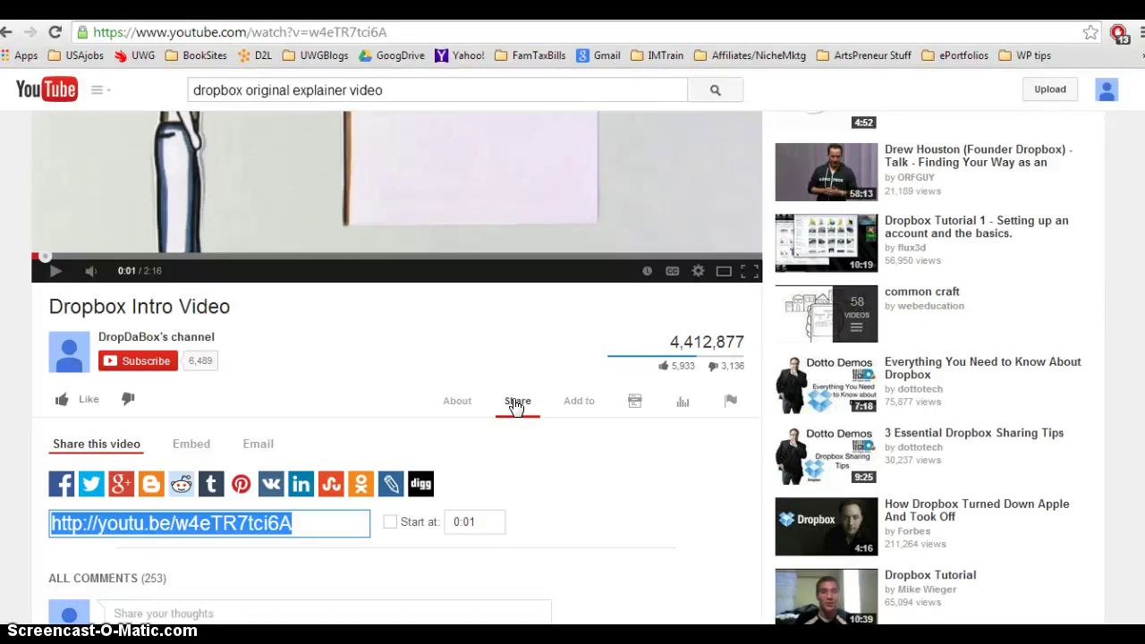
click(190, 449)
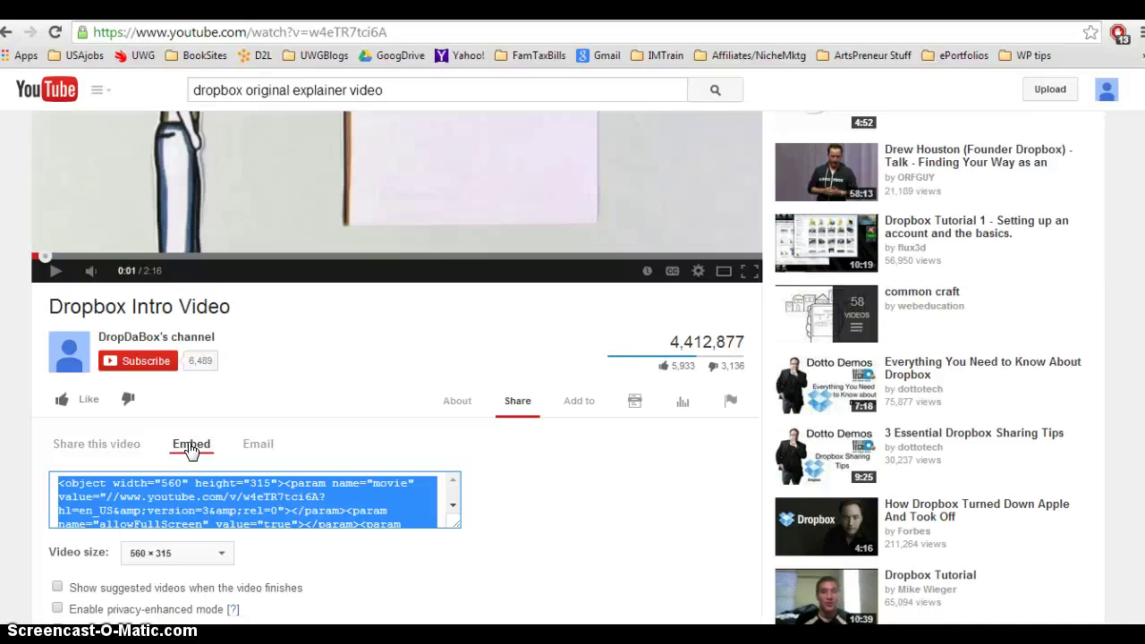
click(127, 447)
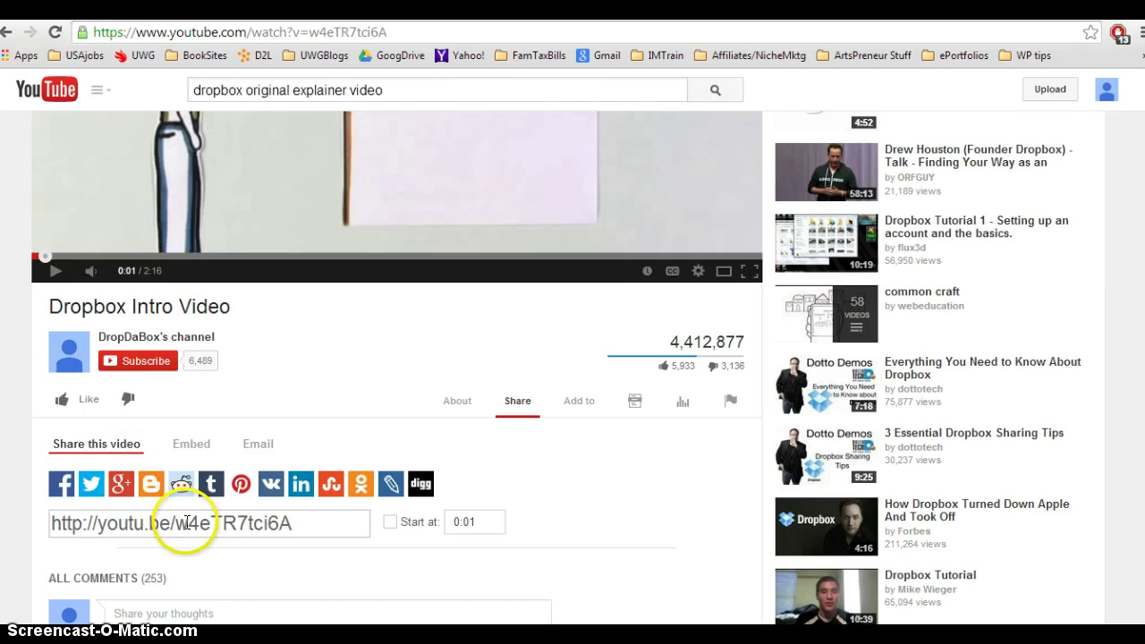
click(184, 523)
right_click(184, 526)
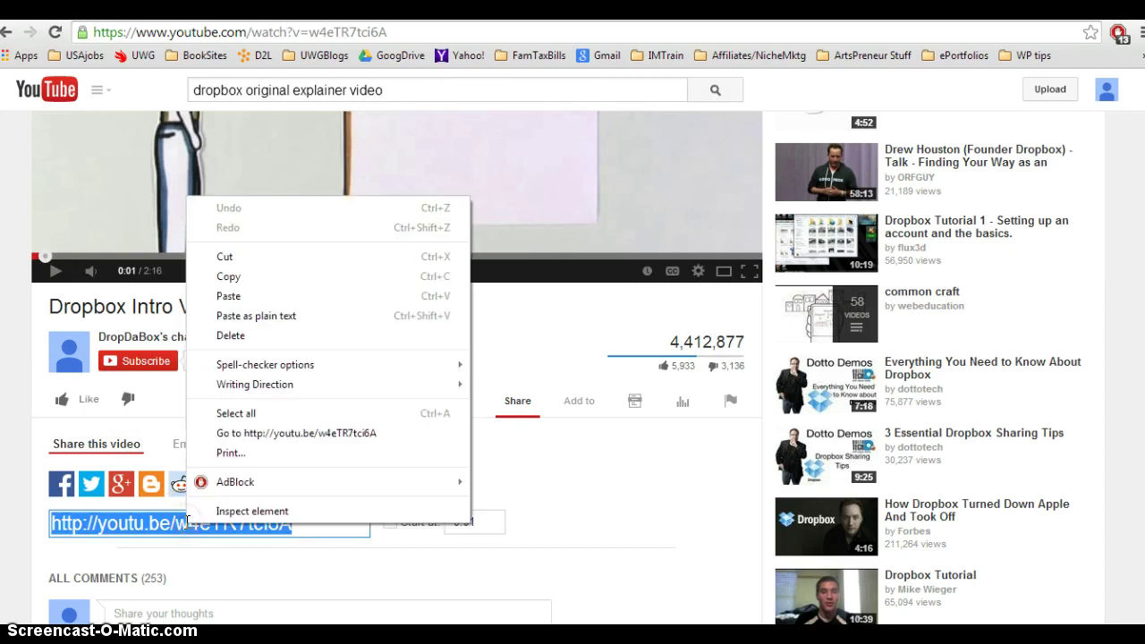
click(233, 276)
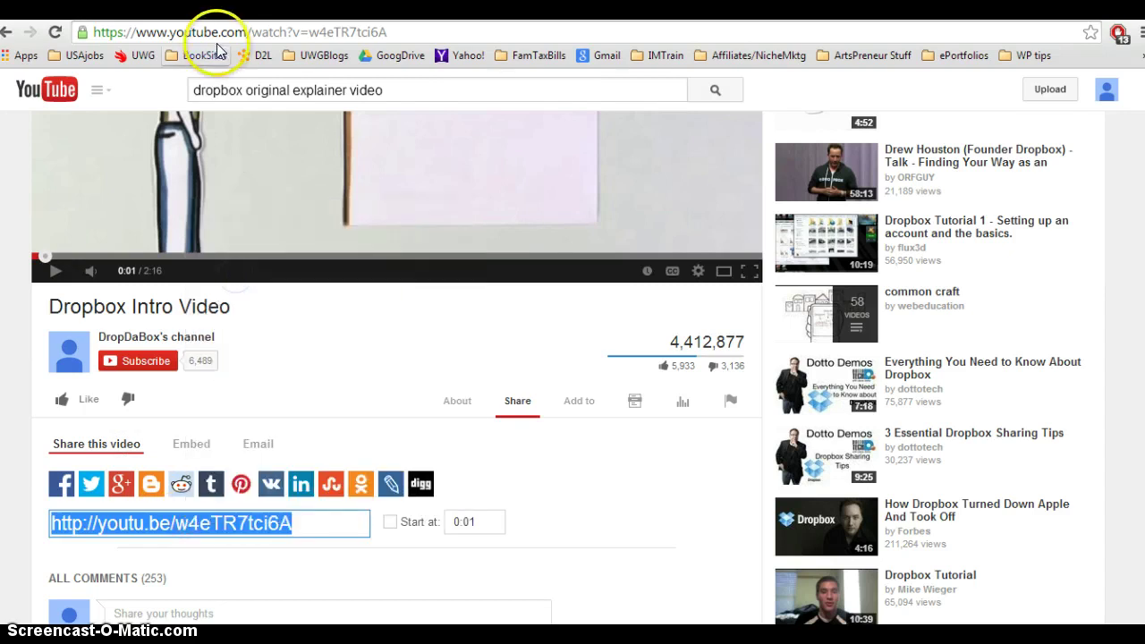
key(ctrl+Tab)
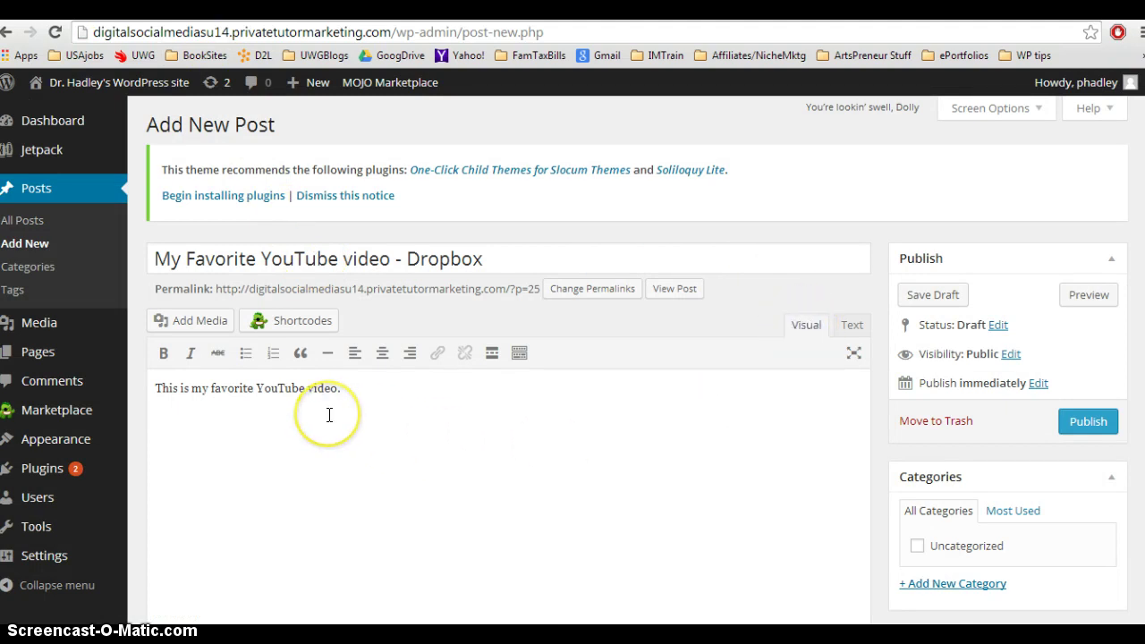
key(ctrl+v)
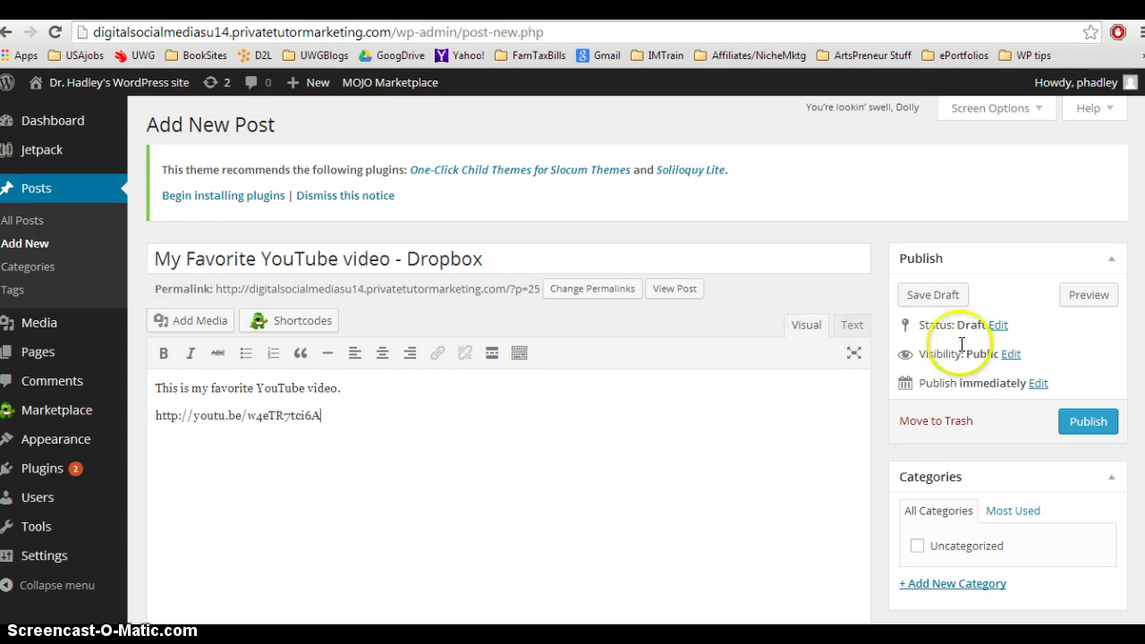
Step: Save the Dropbox video post as a draft and preview it with its embedded video
click(930, 297)
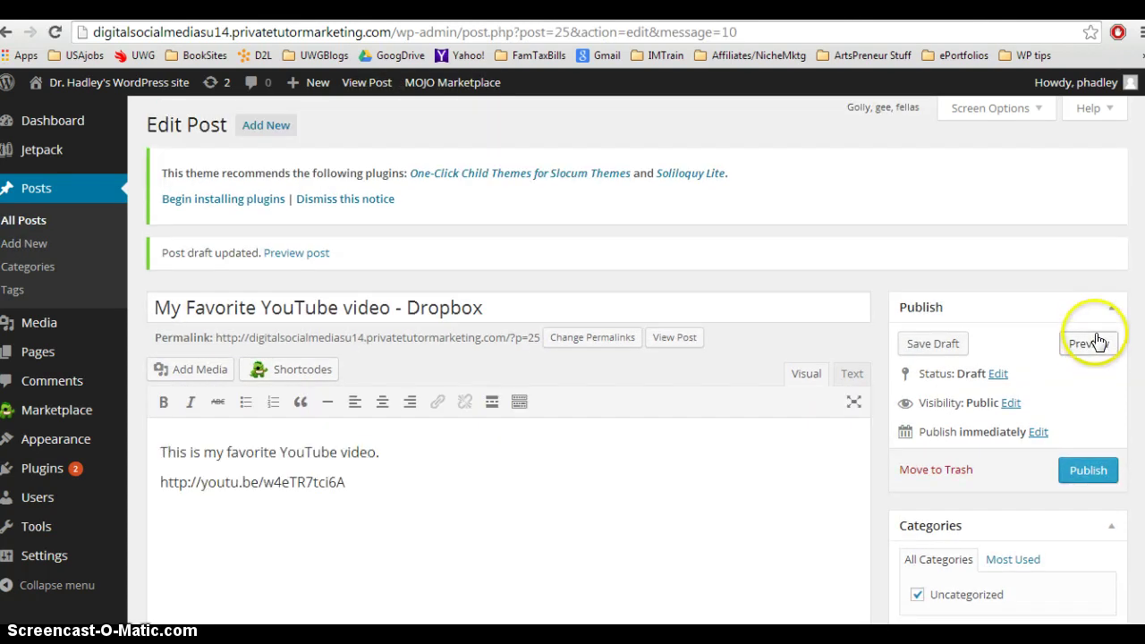
click(1097, 343)
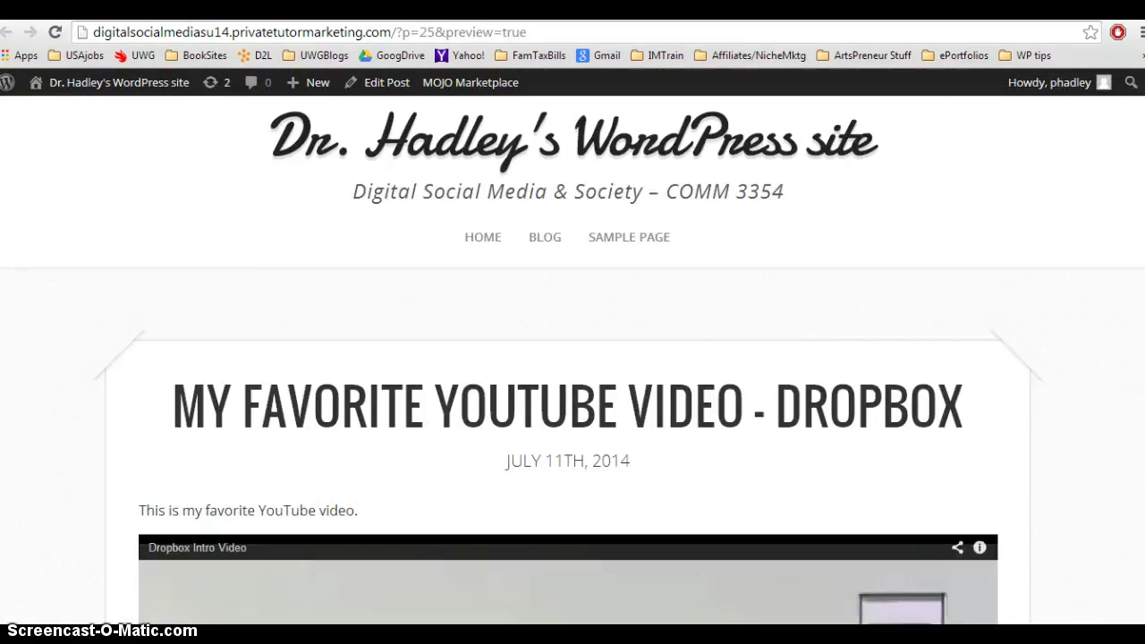
scroll(572, 358, down, 7)
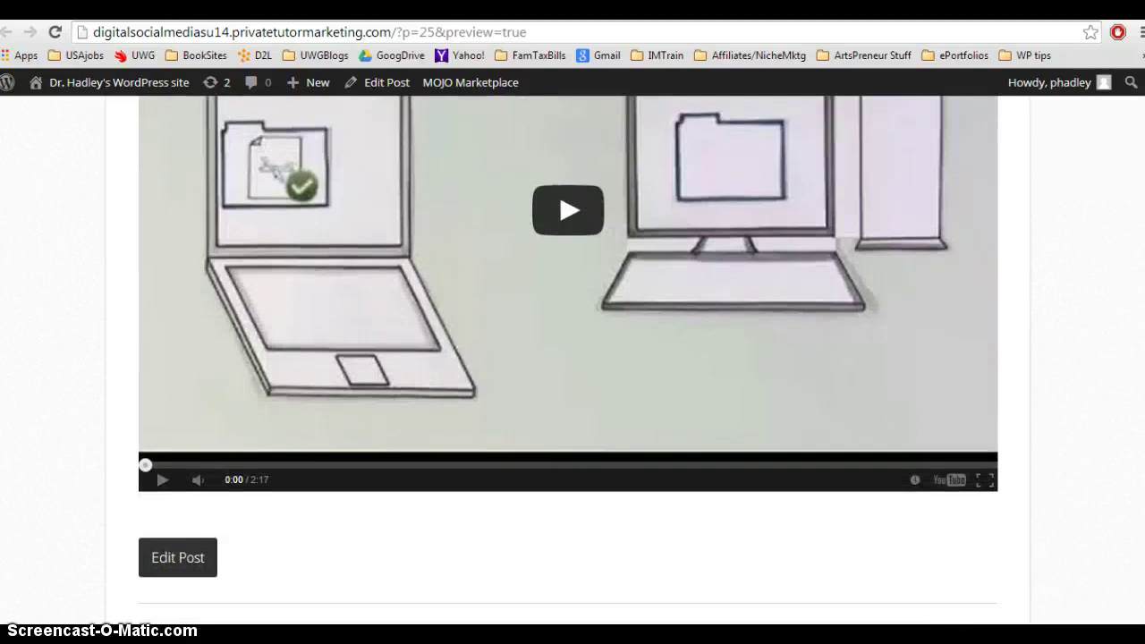
scroll(572, 358, up, 7)
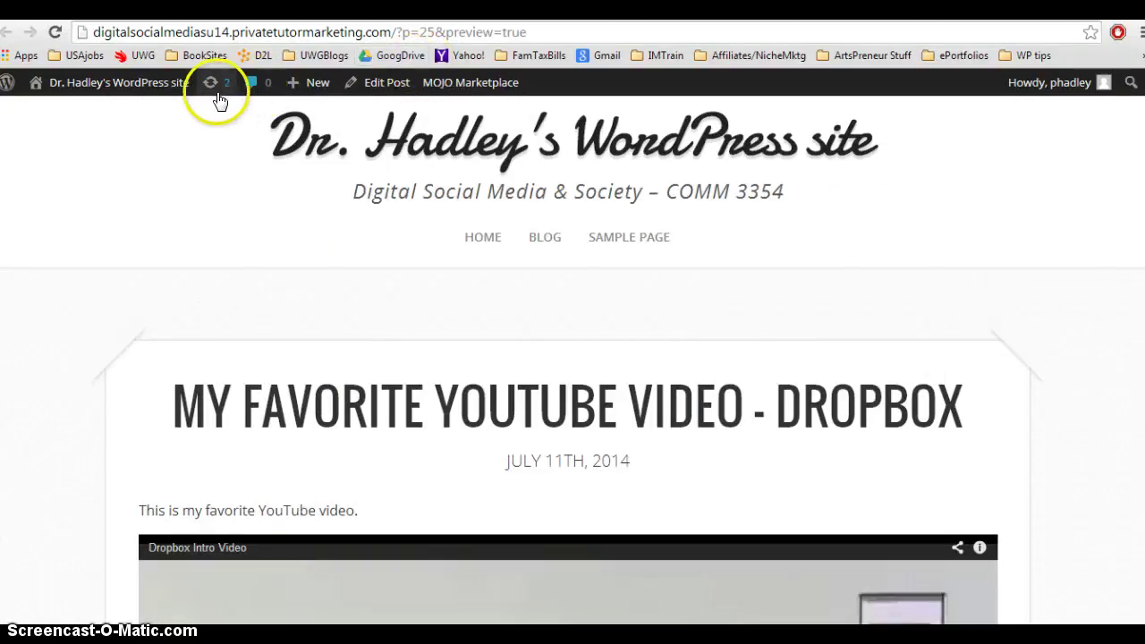
Step: Create another new post and title it "Twitter and weather in Alaska"
mouse_move(311, 85)
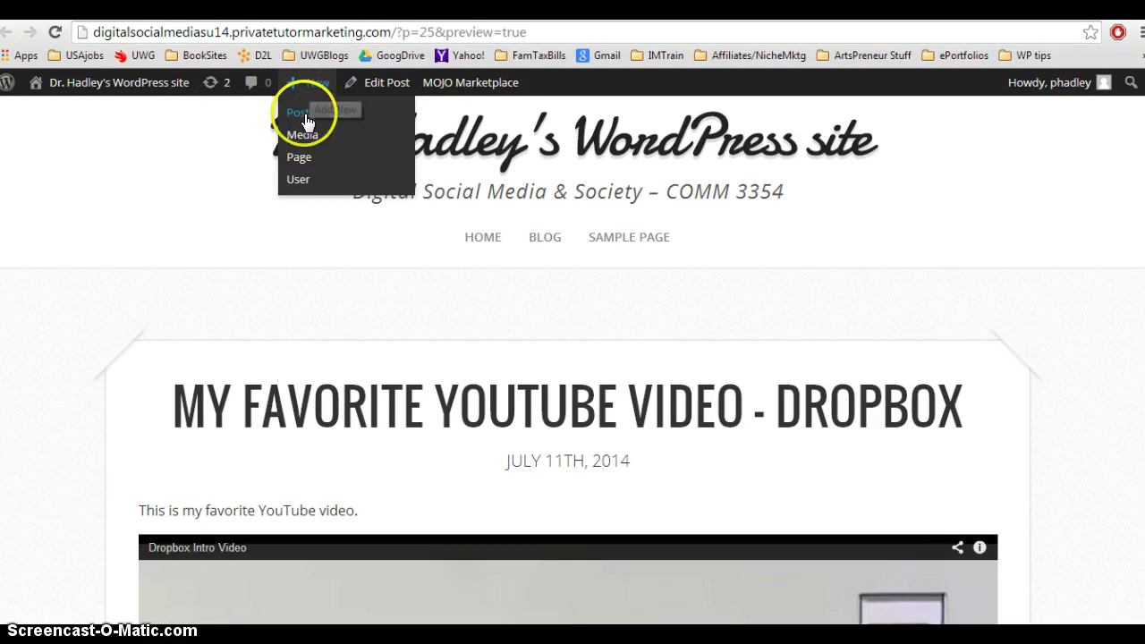
click(300, 114)
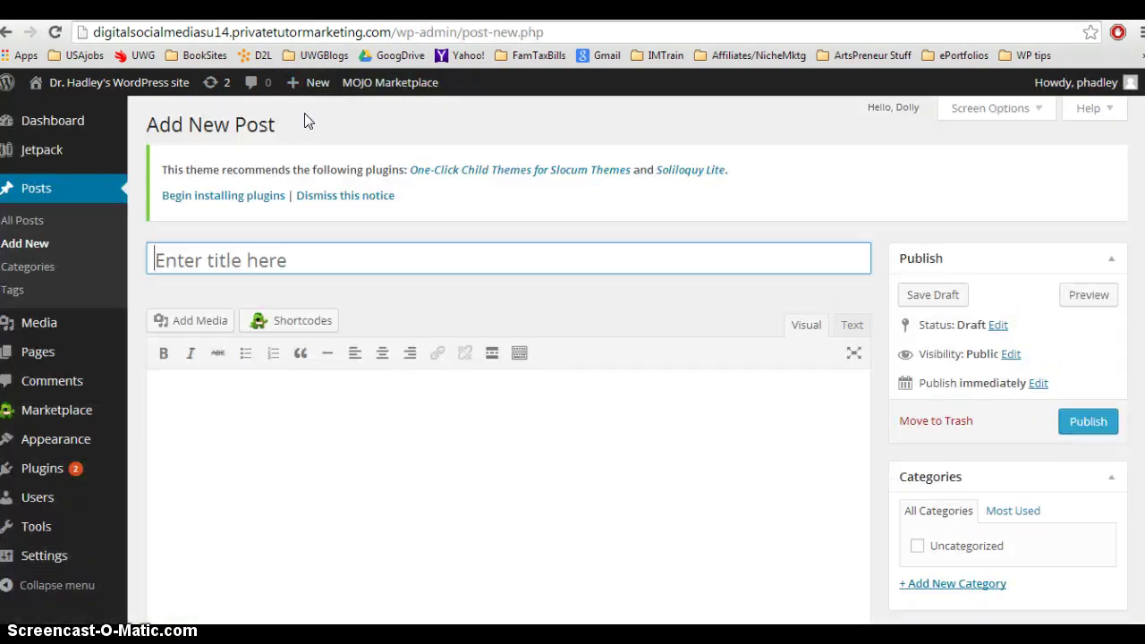
click(265, 258)
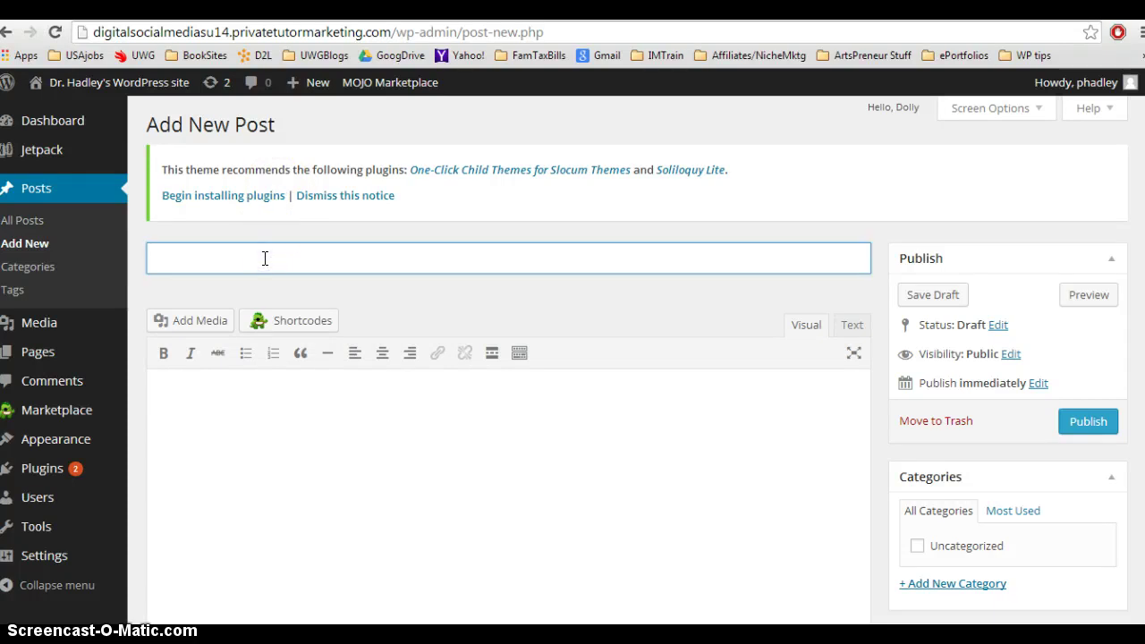
text(Twitter and Weat)
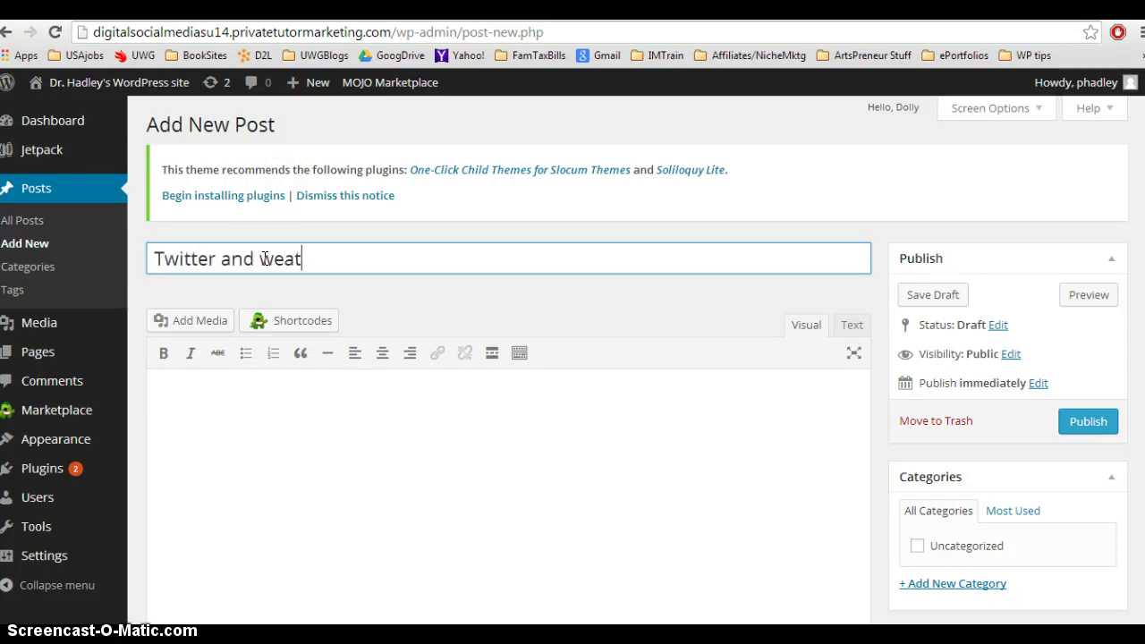
text(ehr)
key(BackSpace)
key(BackSpace)
text(her in Alaska)
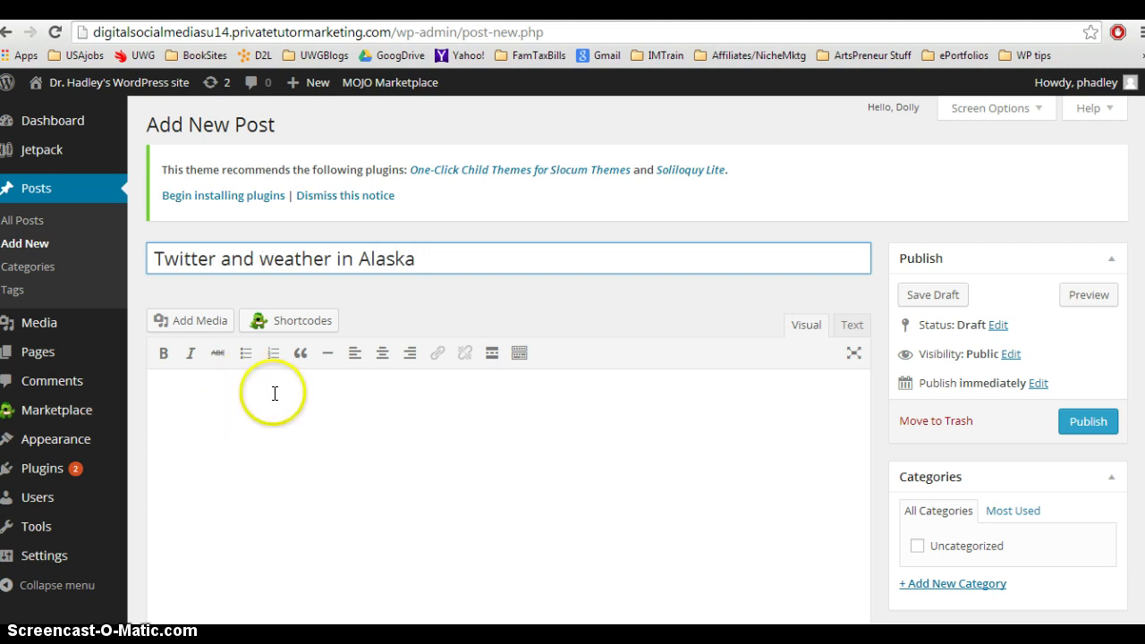
Step: Write "Below is a tweet about the weather in Alaska." in the post body and start a new line below it
click(274, 394)
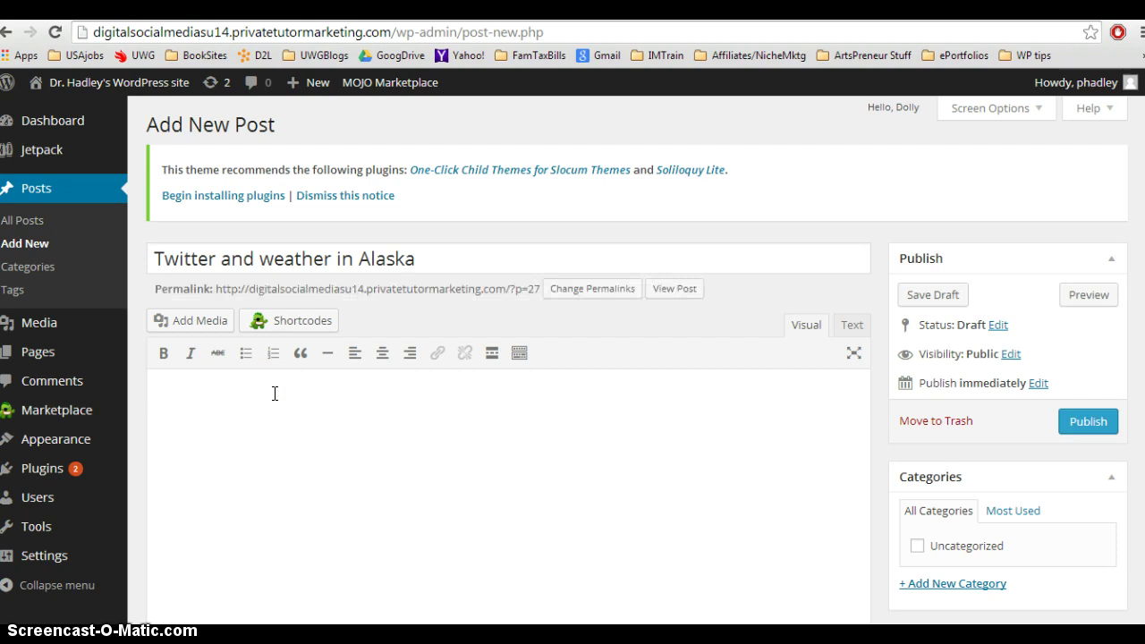
text(Below is a tweet about the )
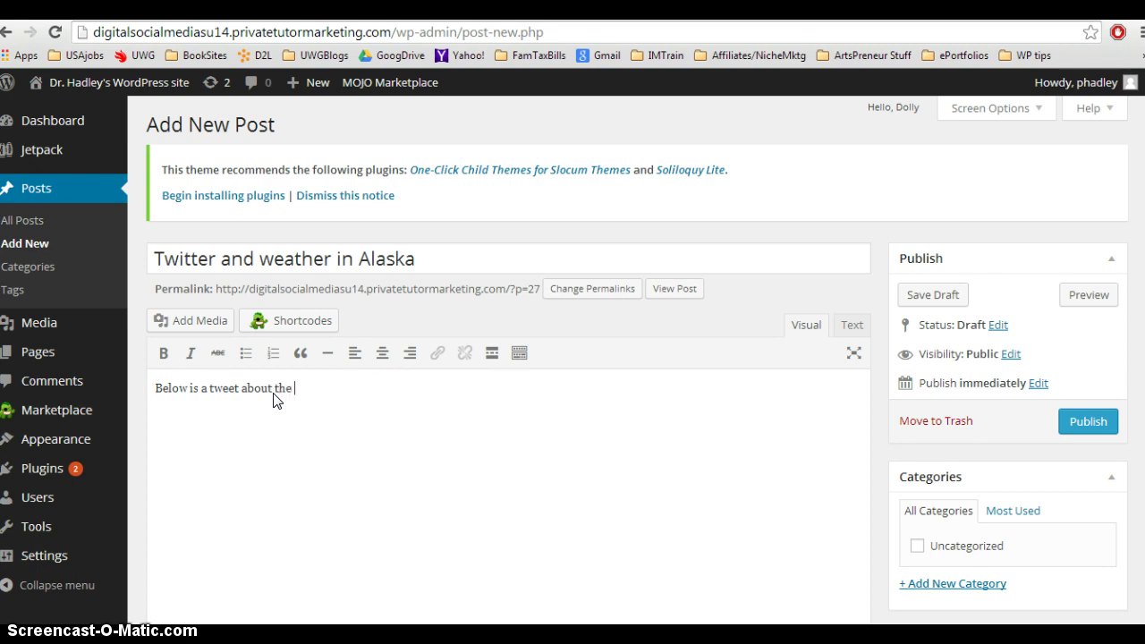
text(weather in Alaska.)
key(Return)
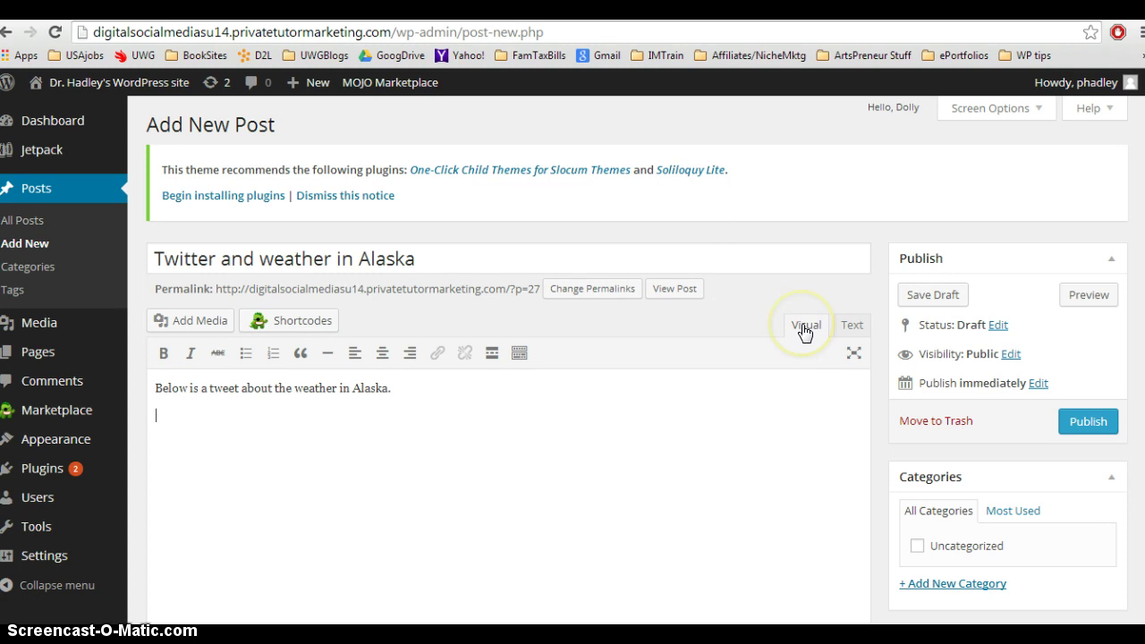
Step: Show the post body as HTML text and start a new line after the "&nbsp;" code
click(852, 329)
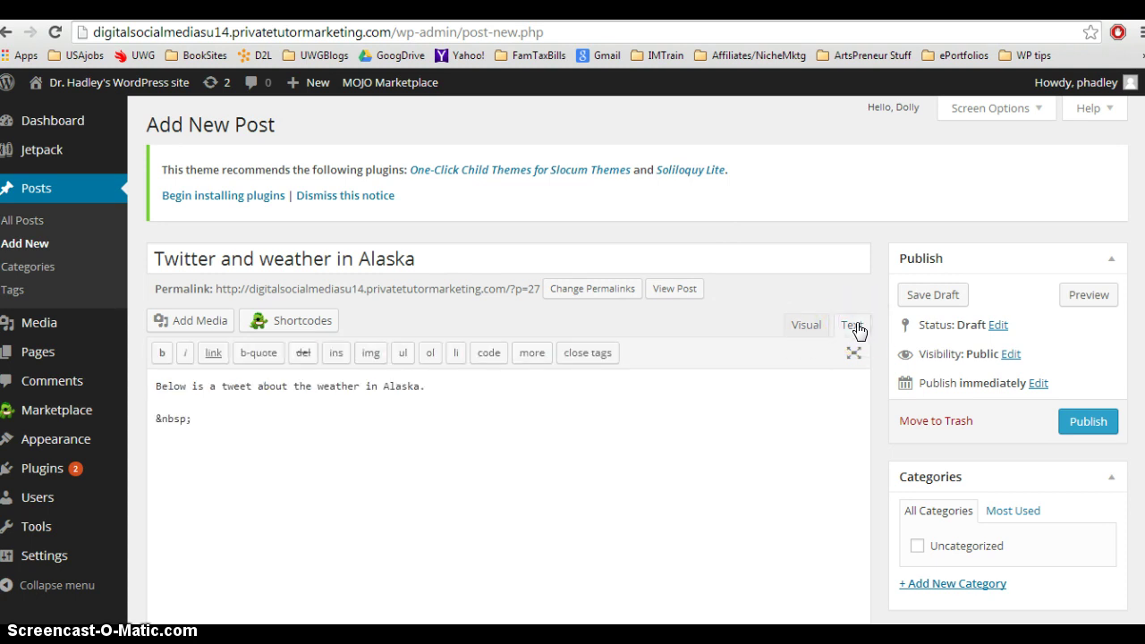
click(238, 422)
key(Return)
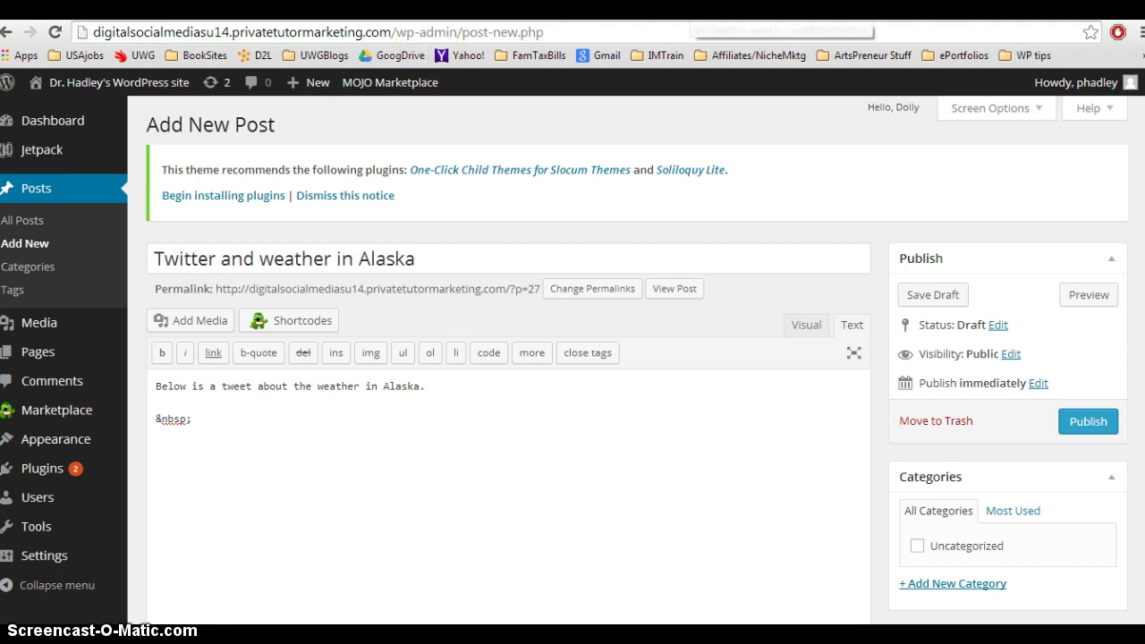
Step: Switch to Twitter, get the embed code of the NuHomeSource.com tweet and paste it at the end of the WordPress post's HTML
click(707, 7)
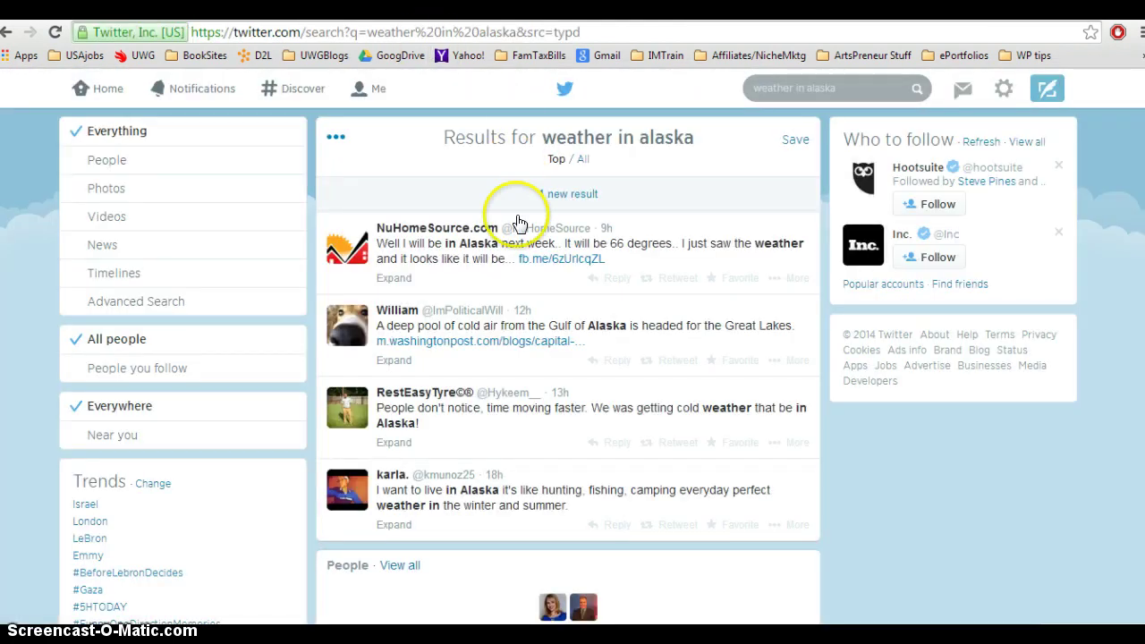
click(796, 281)
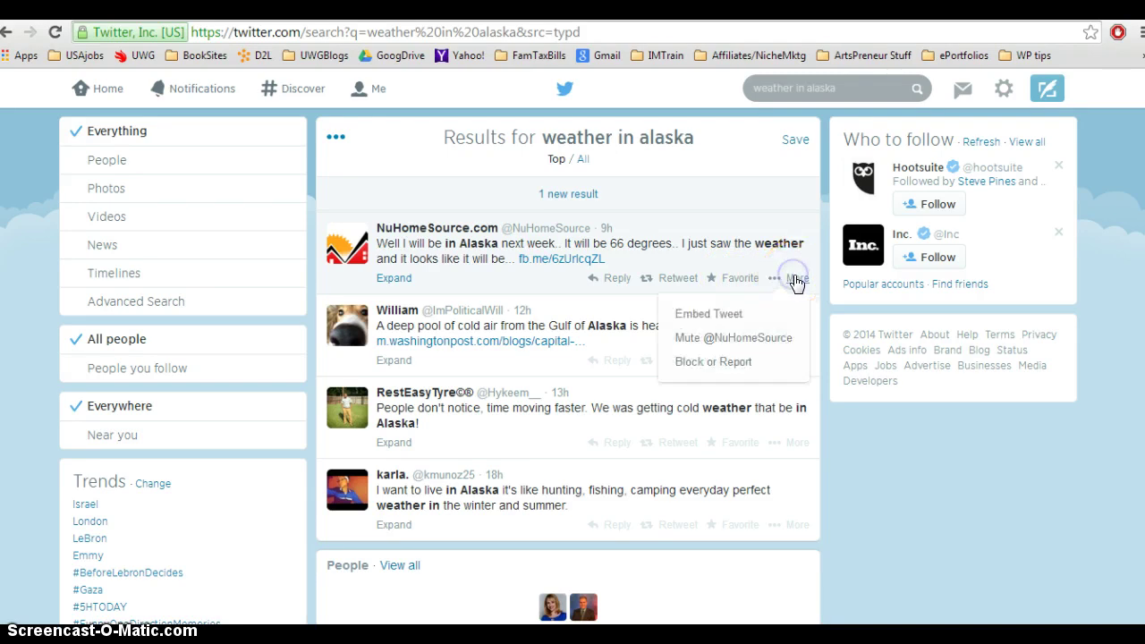
click(731, 320)
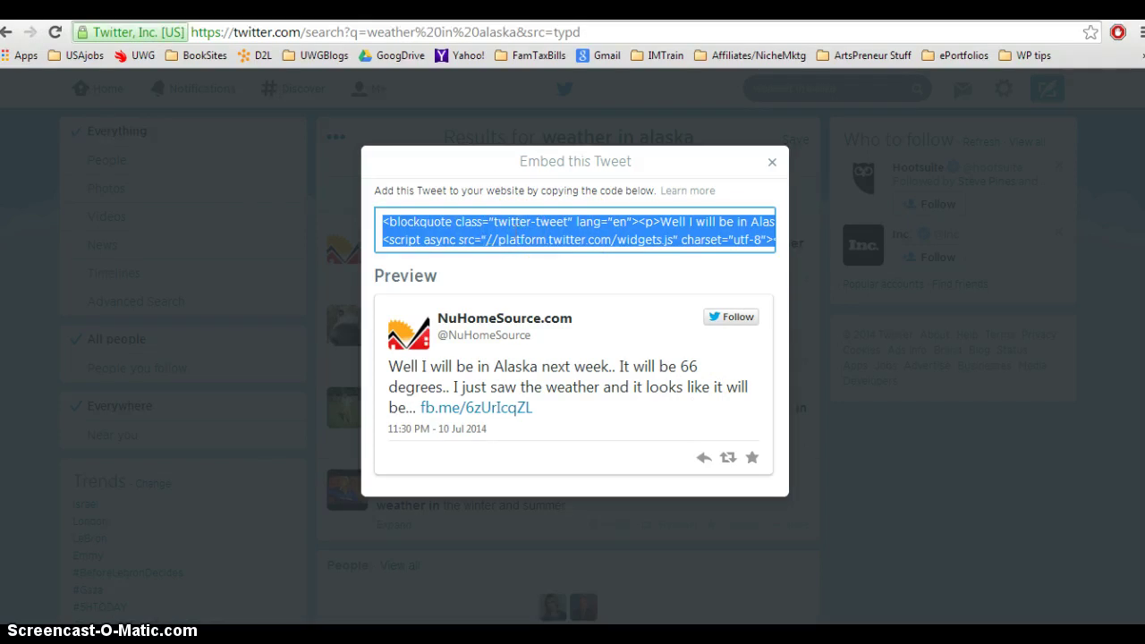
click(287, 9)
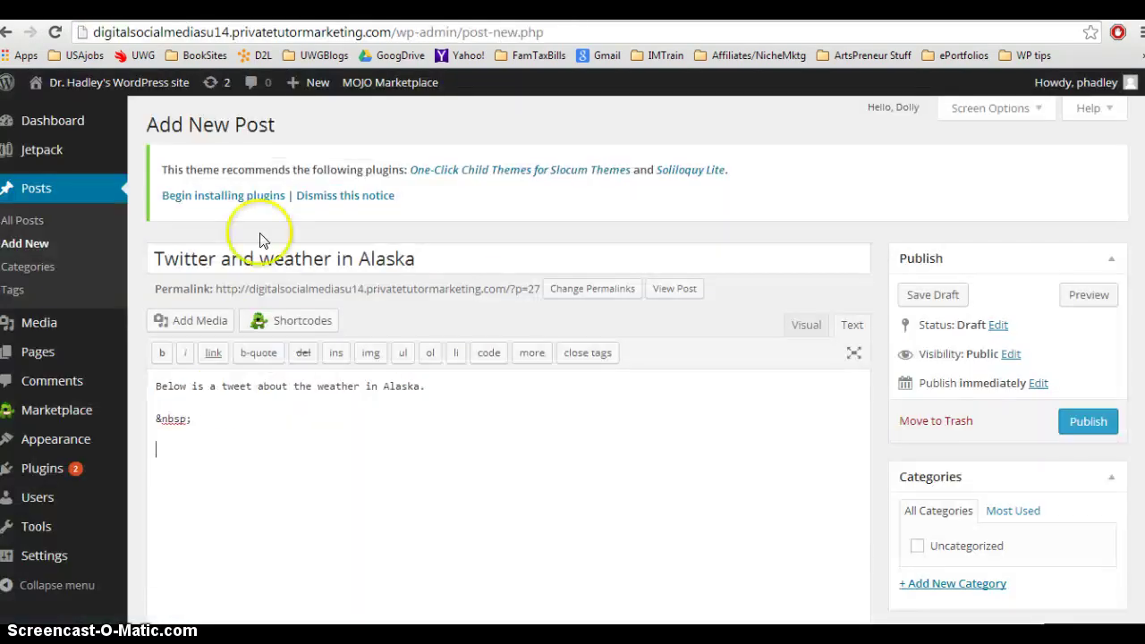
click(216, 441)
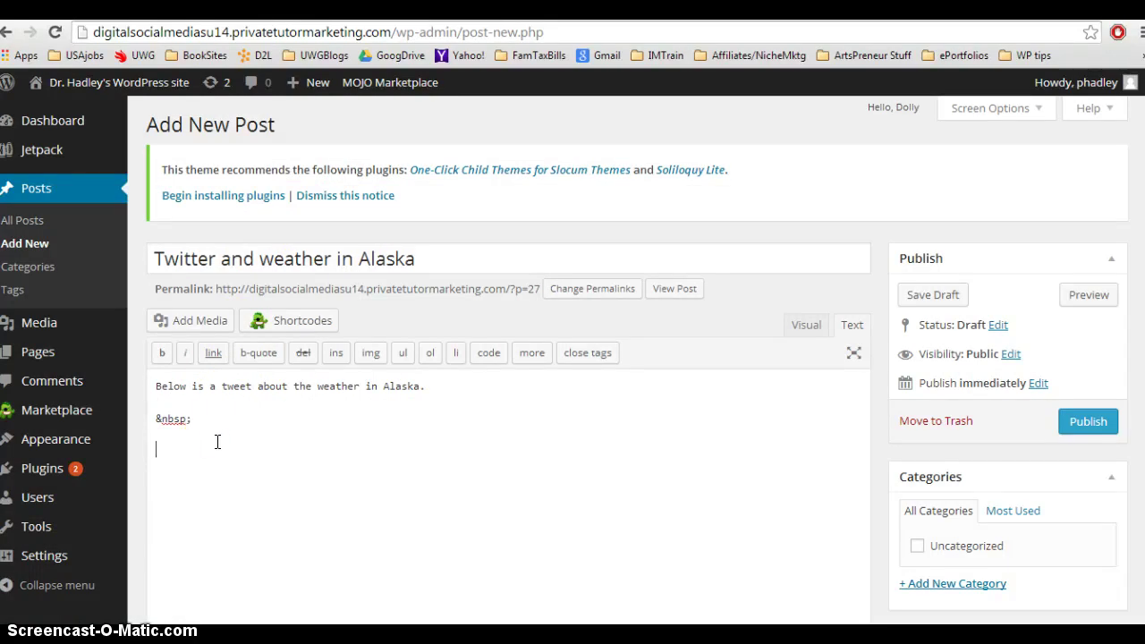
key(ctrl+v)
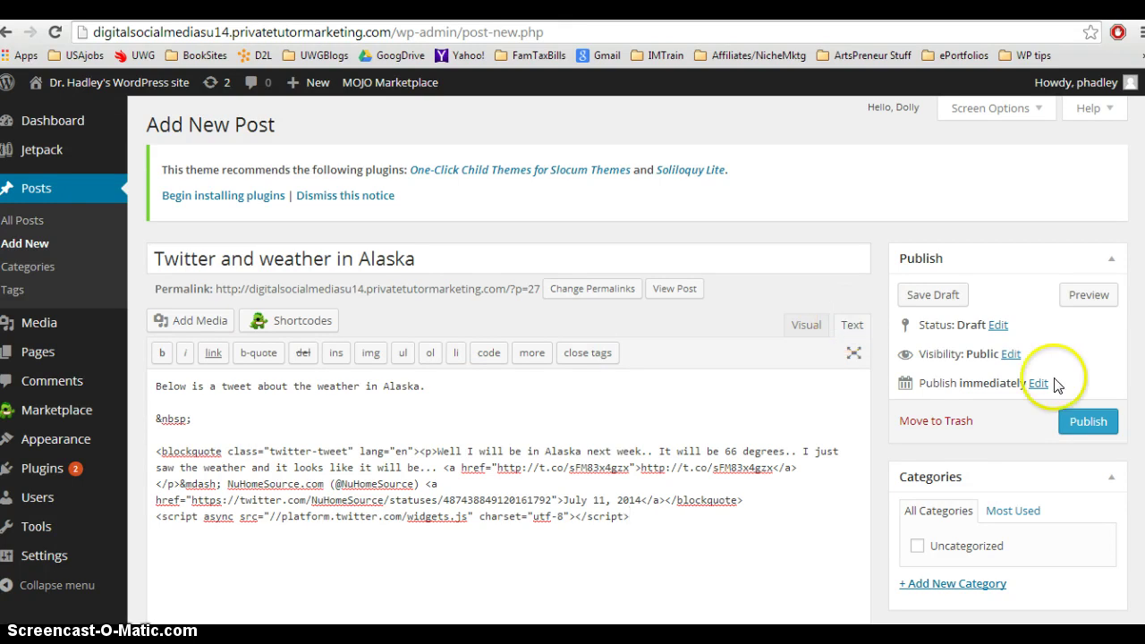
Step: Save the Alaska weather post as a draft and preview it with its embedded tweet
click(934, 297)
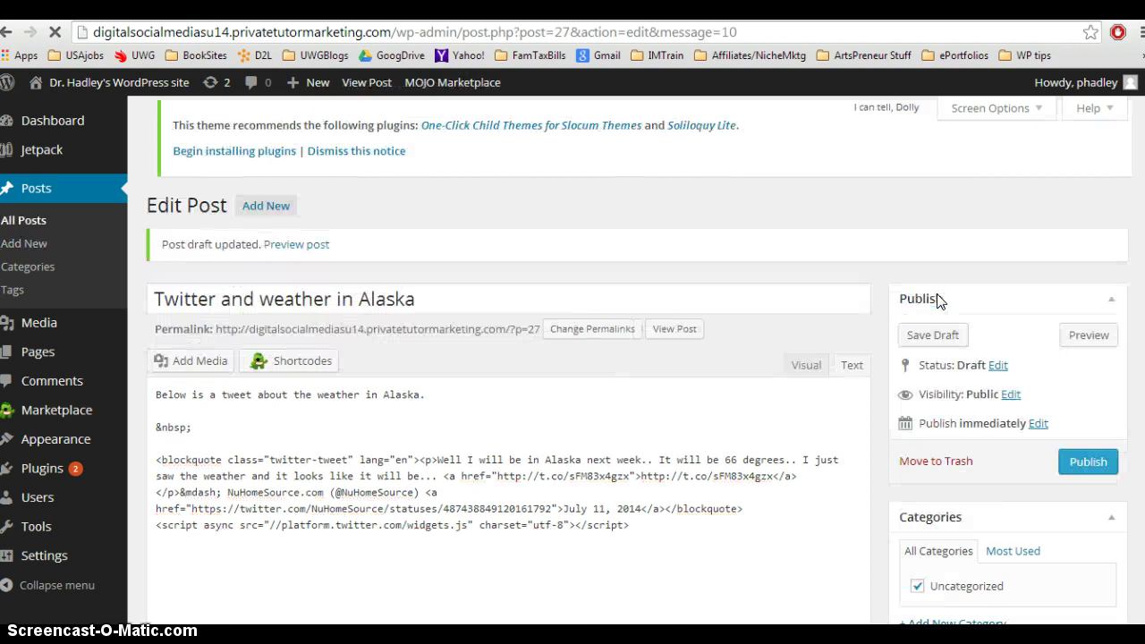
click(1070, 338)
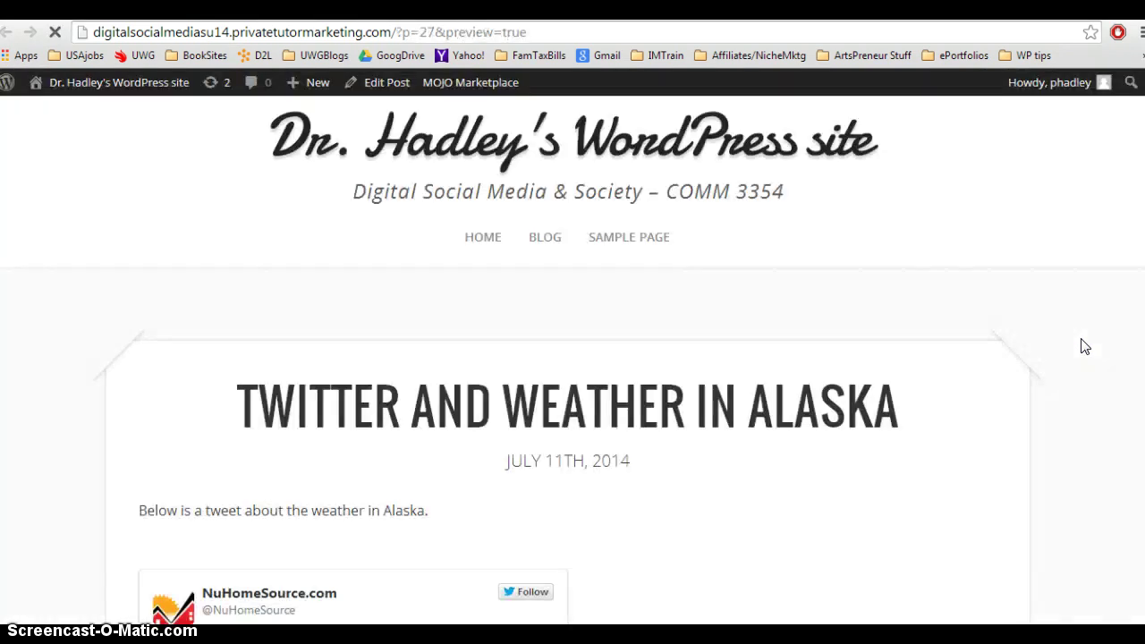
click(1126, 482)
scroll(572, 358, down, 6)
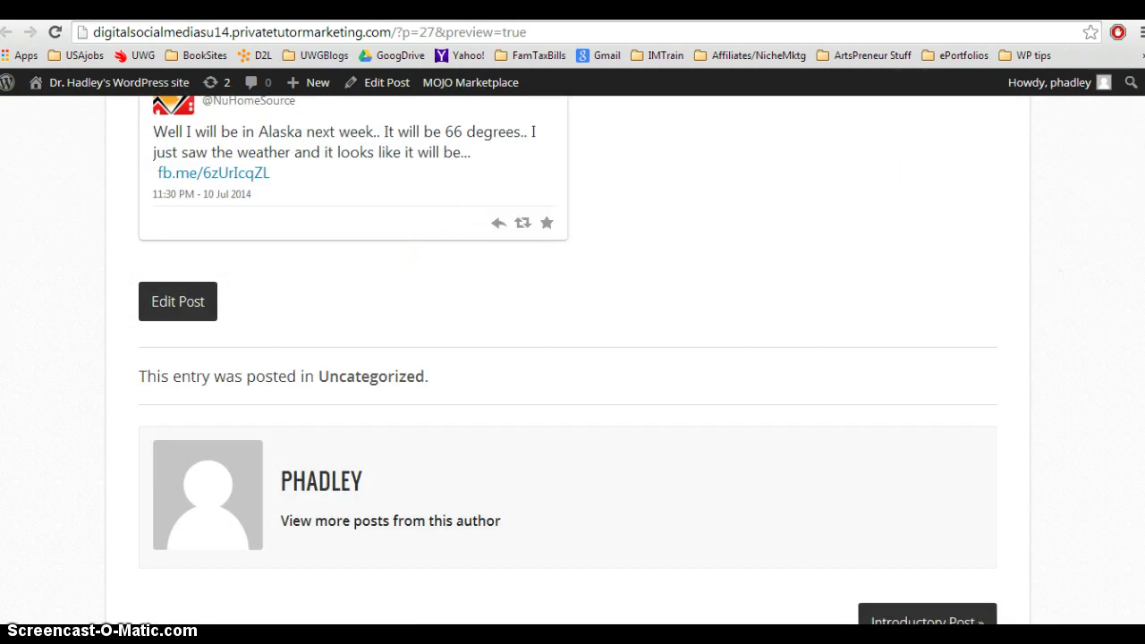
scroll(572, 358, up, 6)
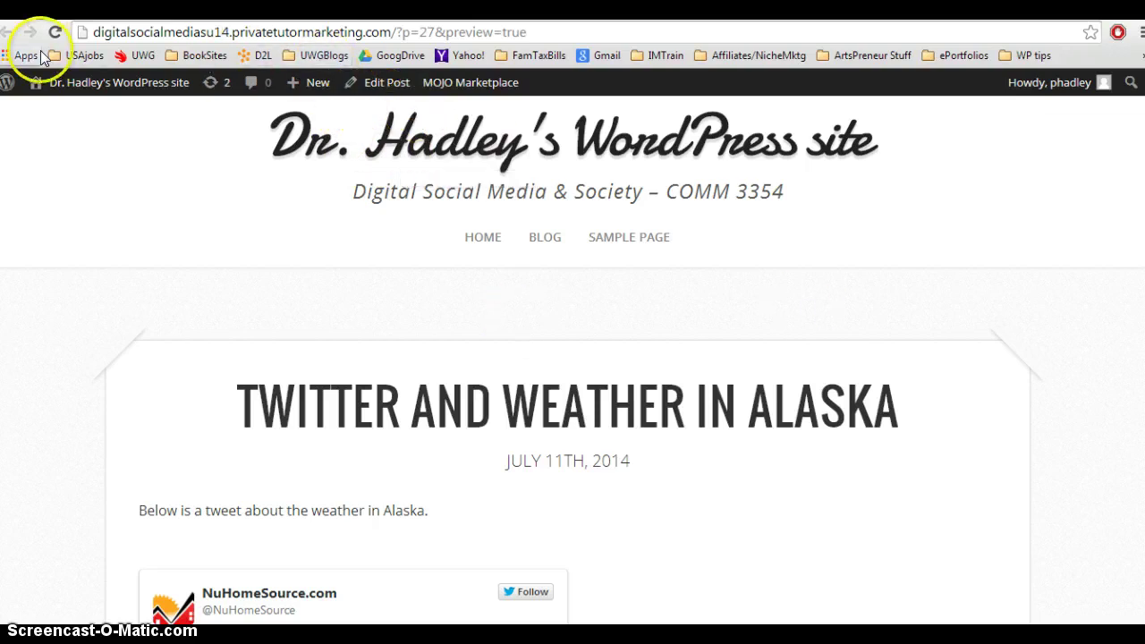
mouse_move(75, 93)
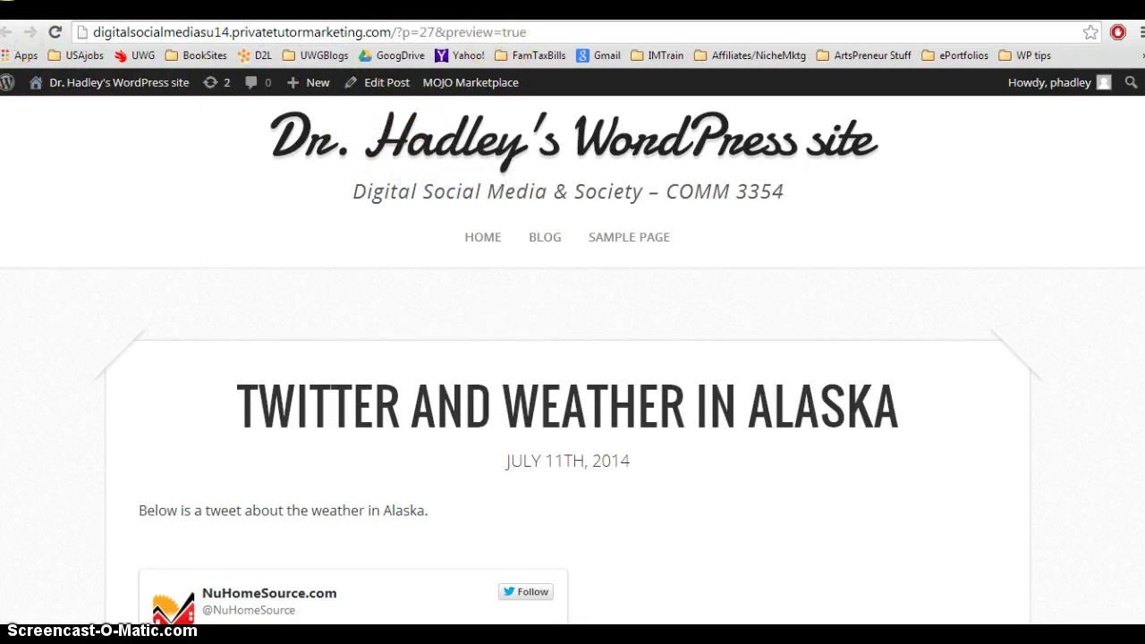
Step: Return to the post editor and publish the "Twitter and weather in Alaska" post and the "My Favorite YouTube video - Dropbox" post
click(6, 11)
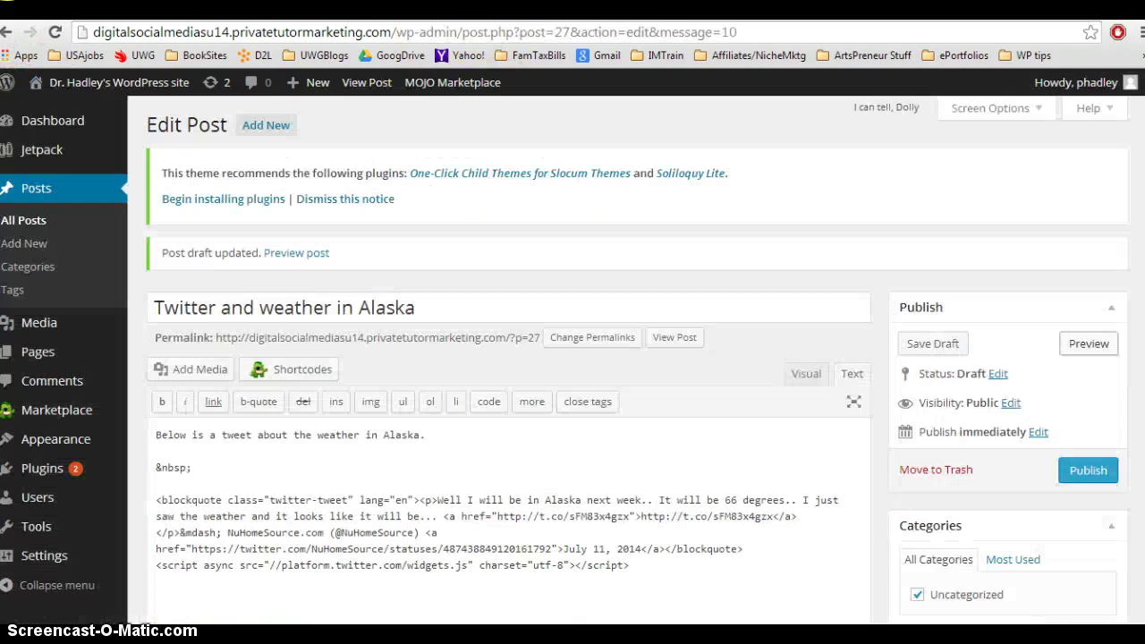
click(1078, 476)
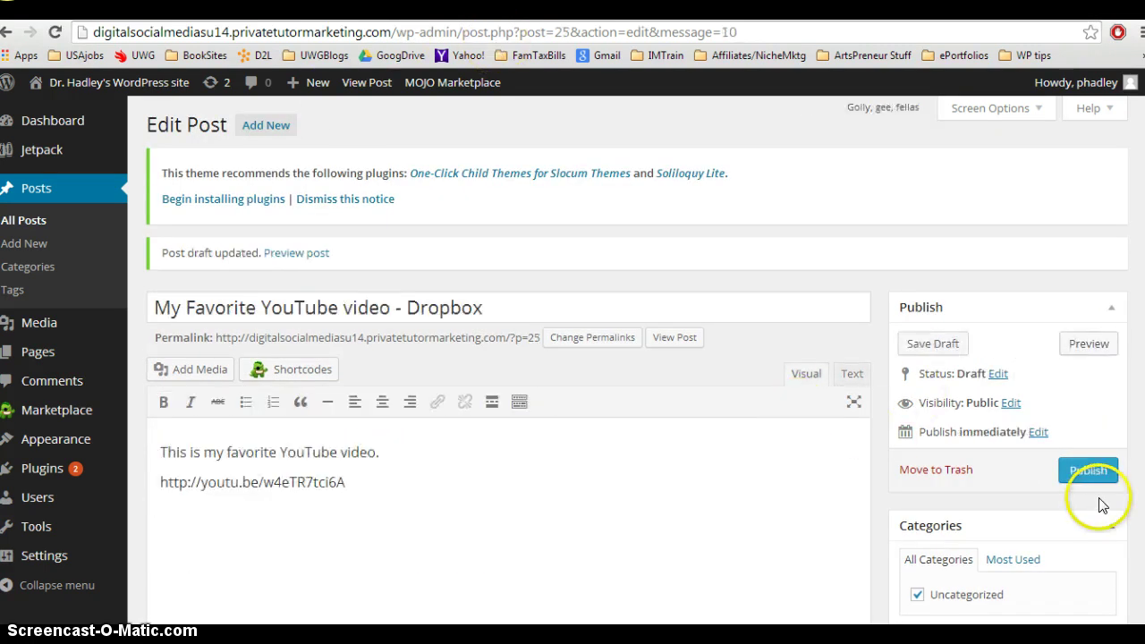
click(1088, 467)
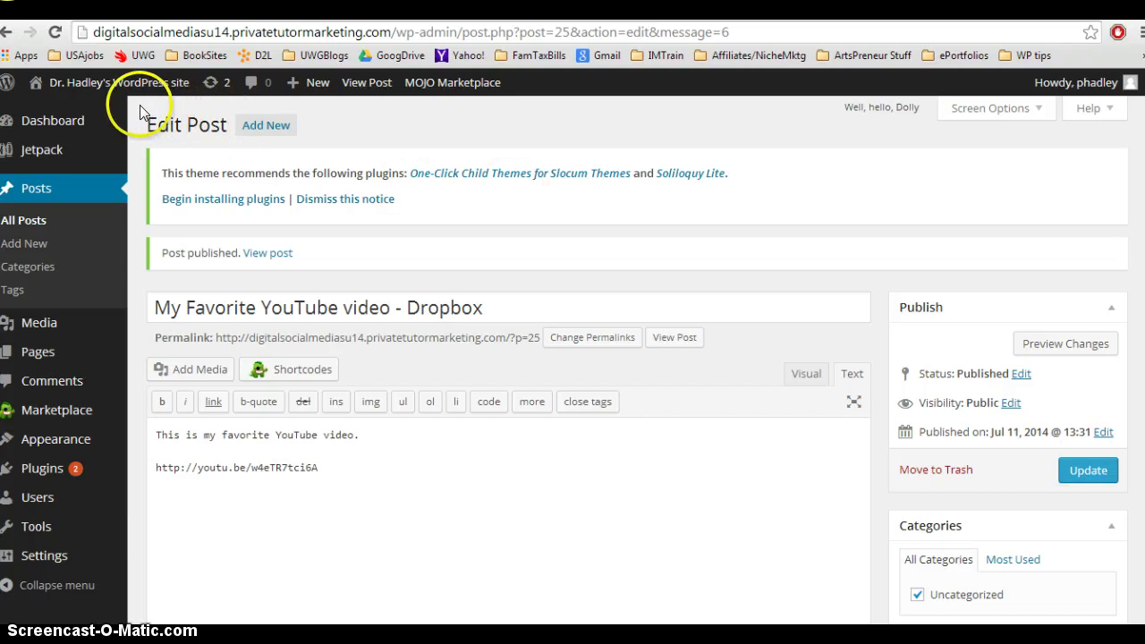
Step: Visit the live site and examine the published Dropbox video, Alaska weather tweet and introductory posts on its home page
mouse_move(121, 83)
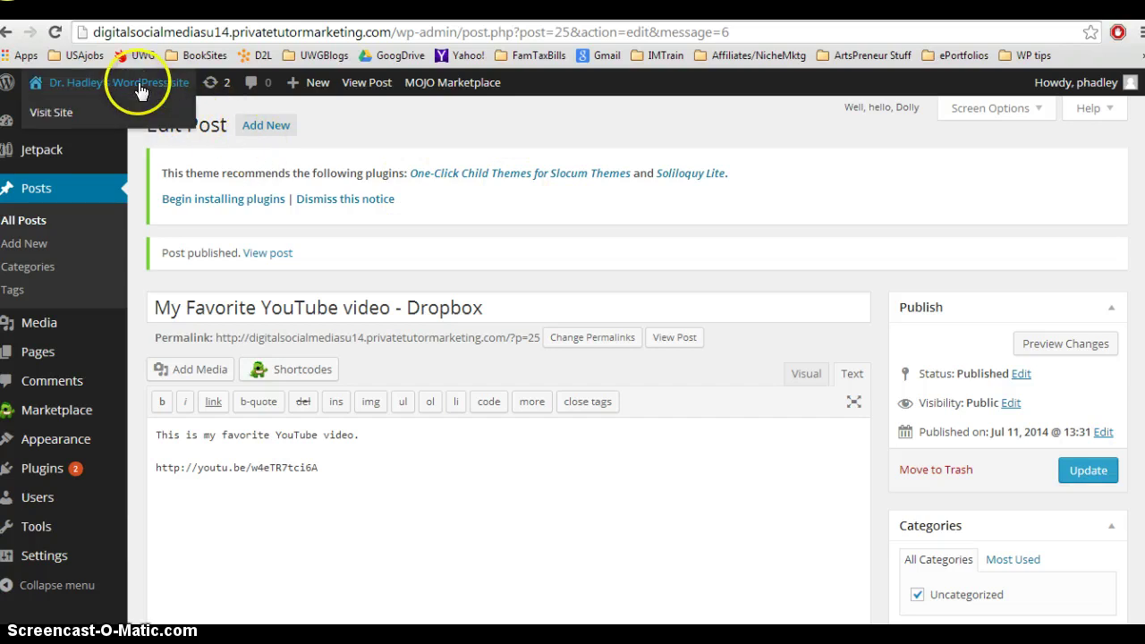
click(61, 120)
click(60, 116)
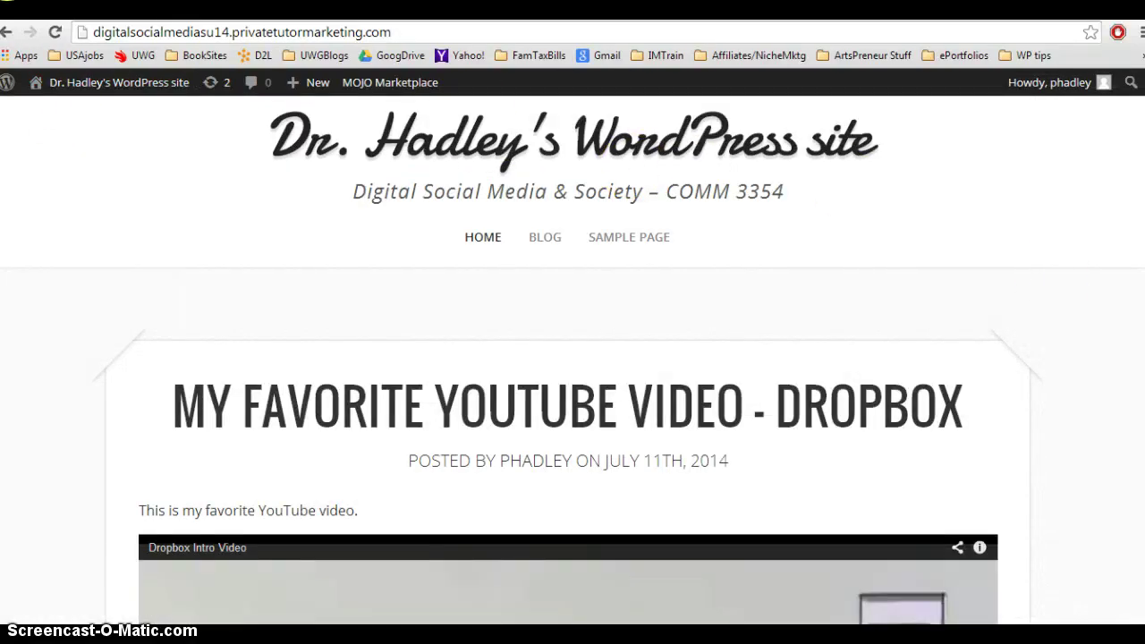
scroll(572, 358, down, 3)
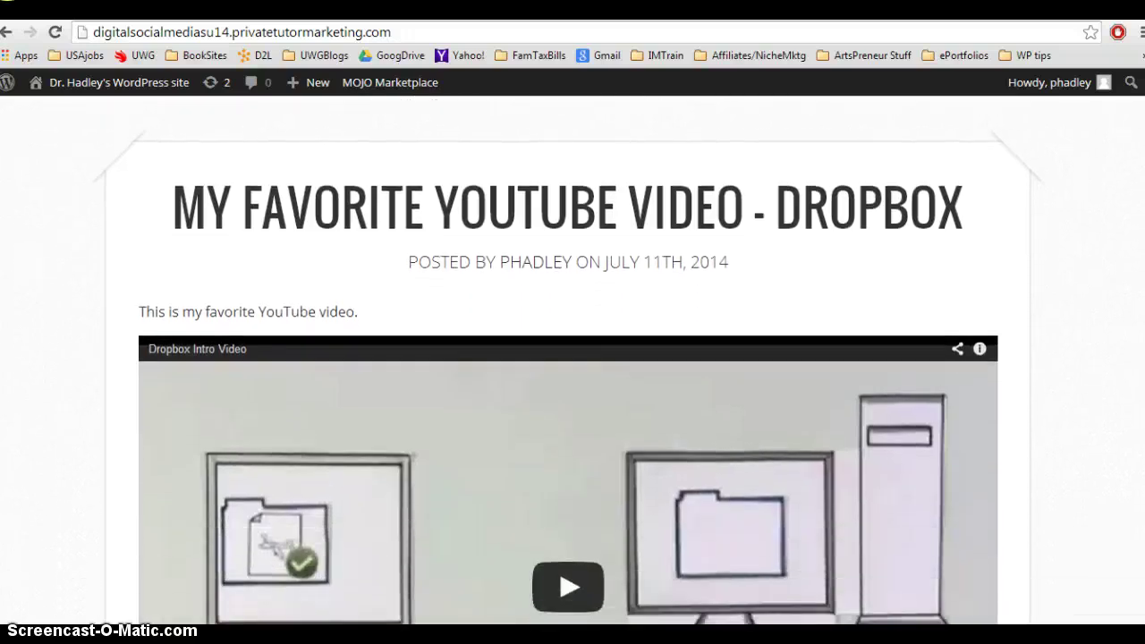
scroll(572, 358, down, 5)
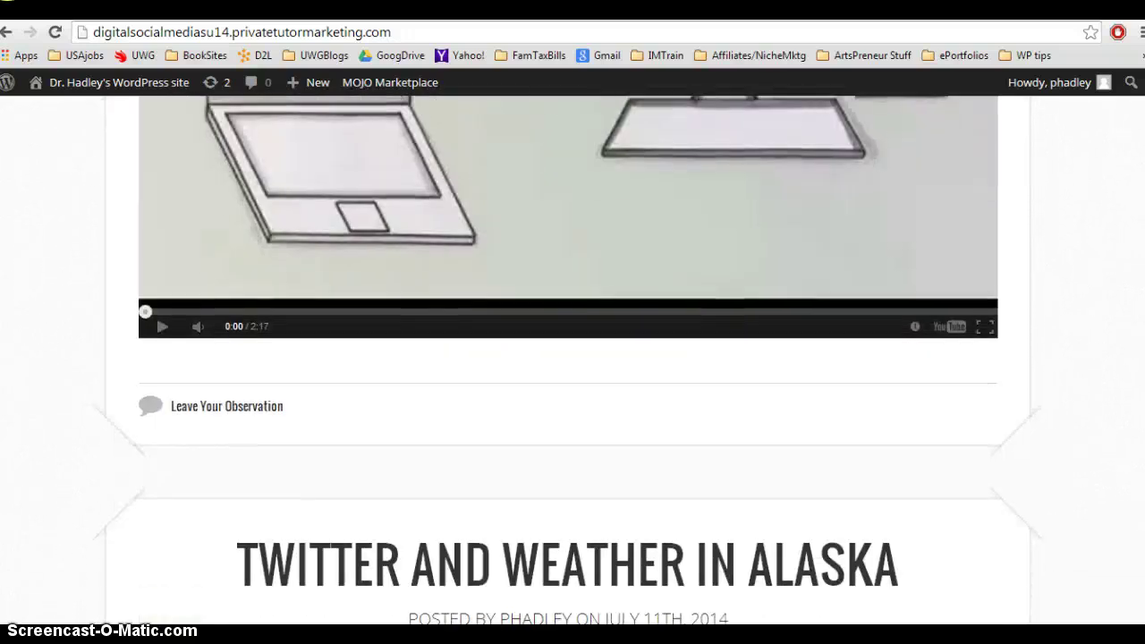
scroll(573, 358, down, 4)
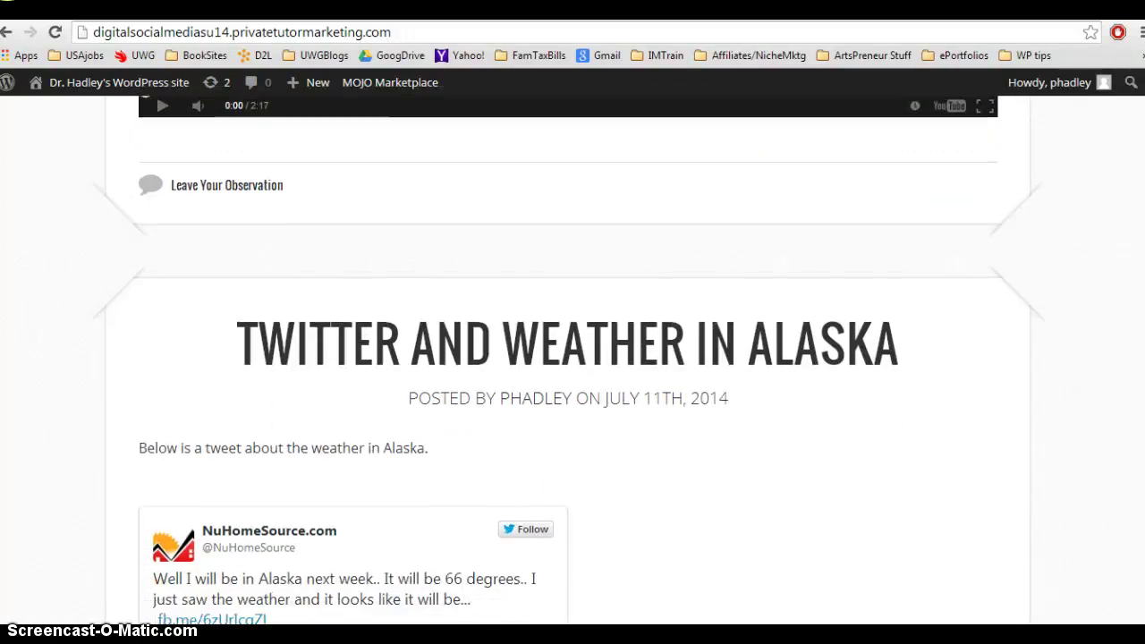
scroll(572, 358, down, 1)
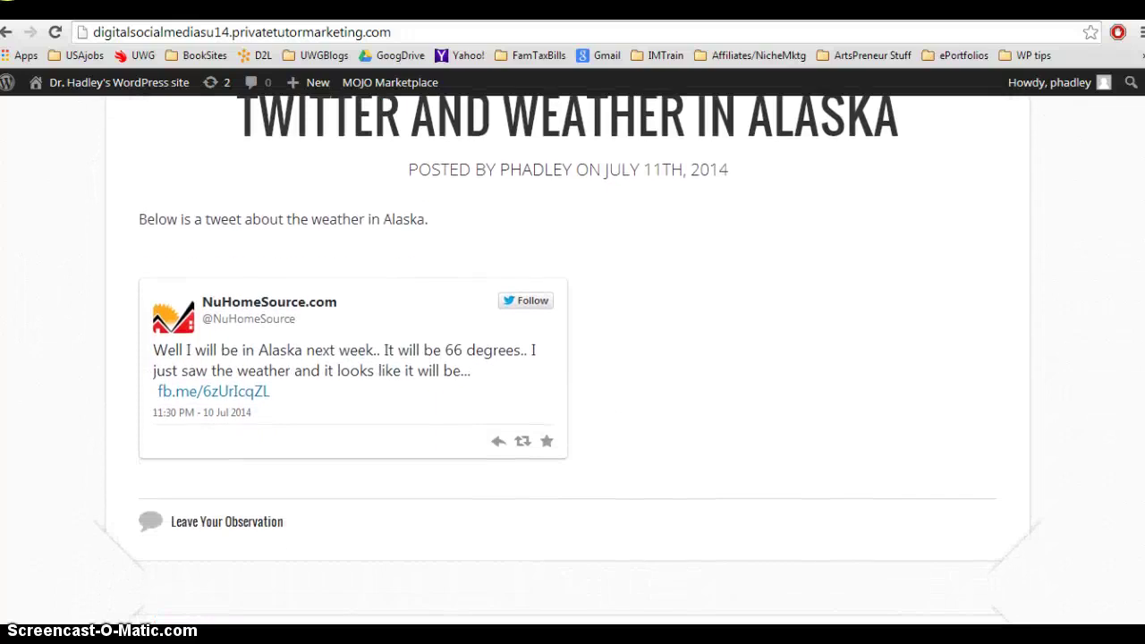
scroll(573, 358, down, 4)
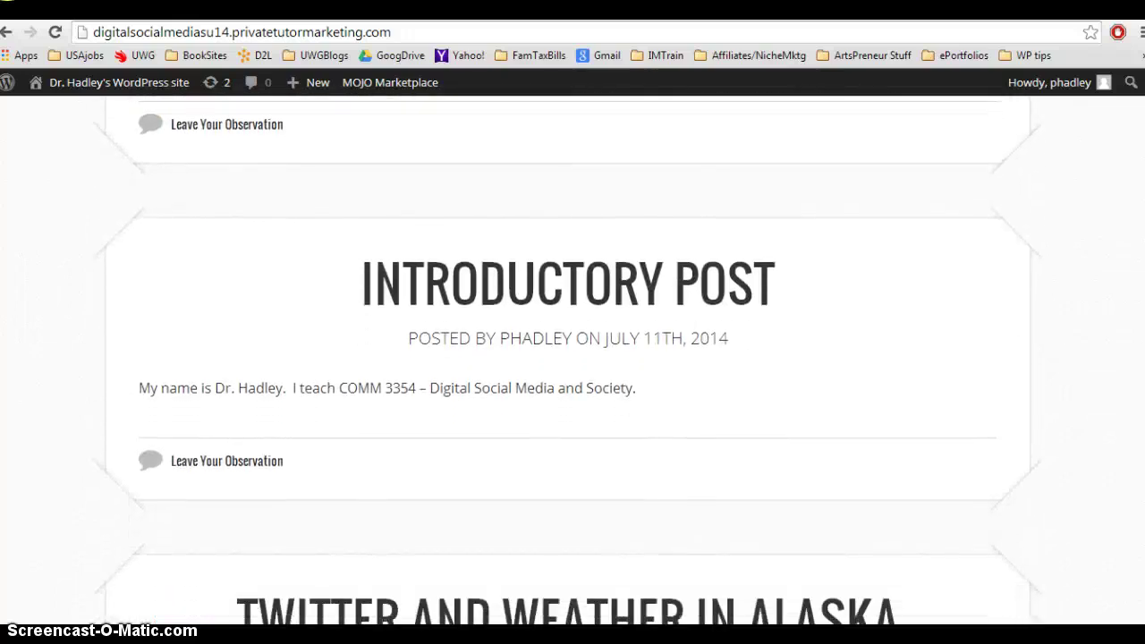
scroll(573, 358, up, 2)
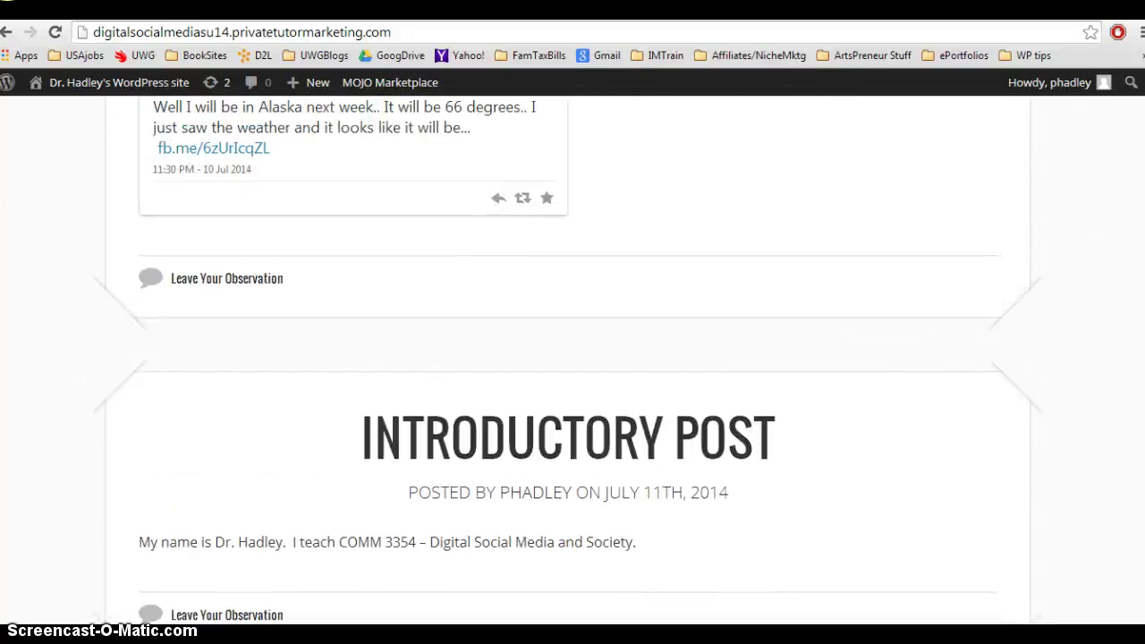